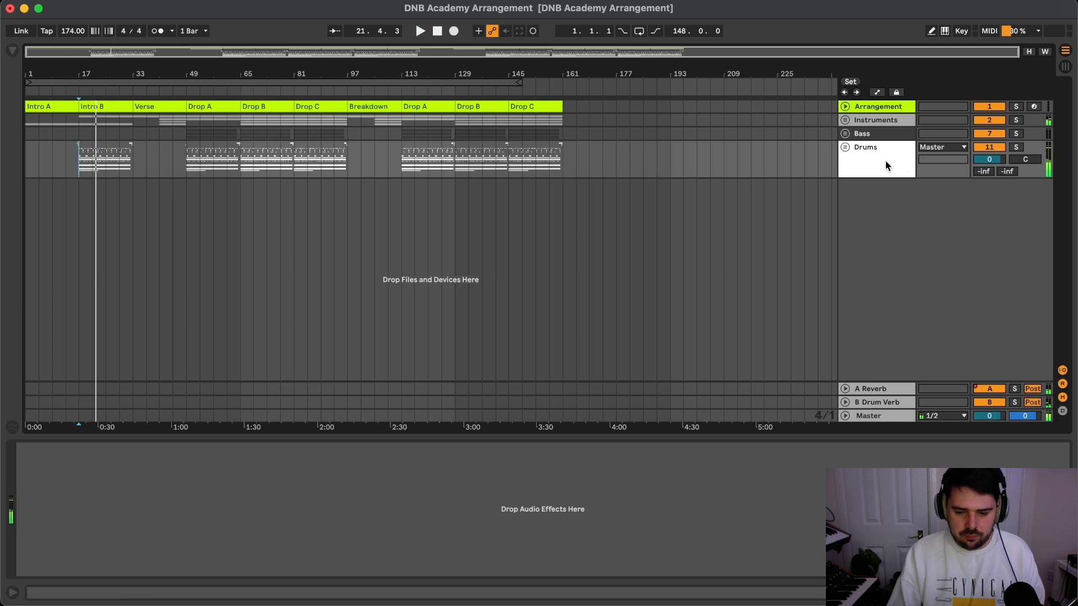
# - Add an audio track below the Drums group and set its input source to Drums
pyautogui.click(884, 161)
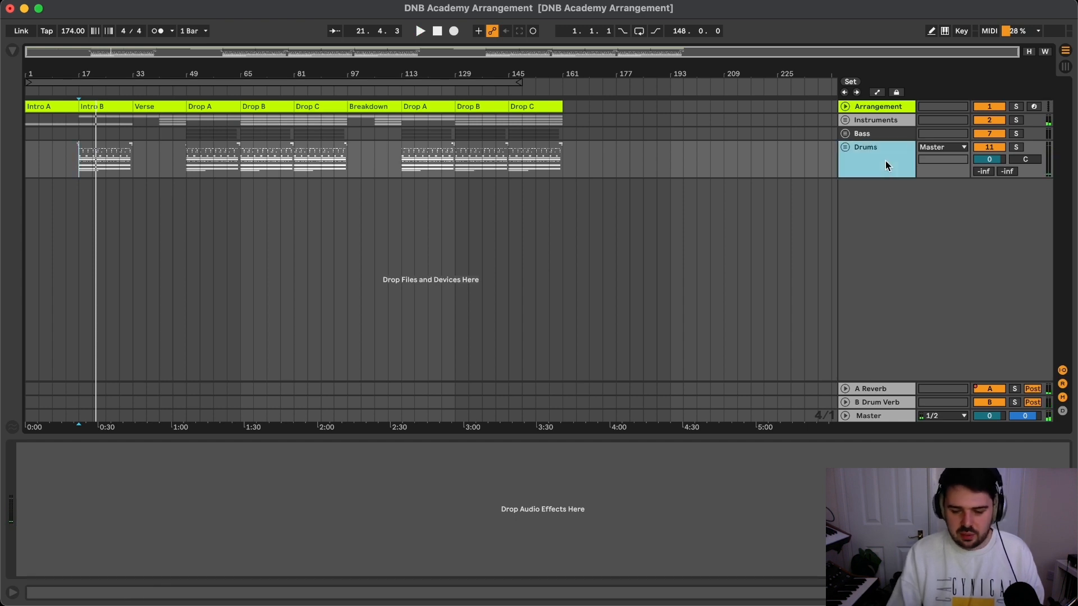
pyautogui.press('super+t')
pyautogui.scroll(5, 66, 207)
pyautogui.hscroll(-4, 67, 207)
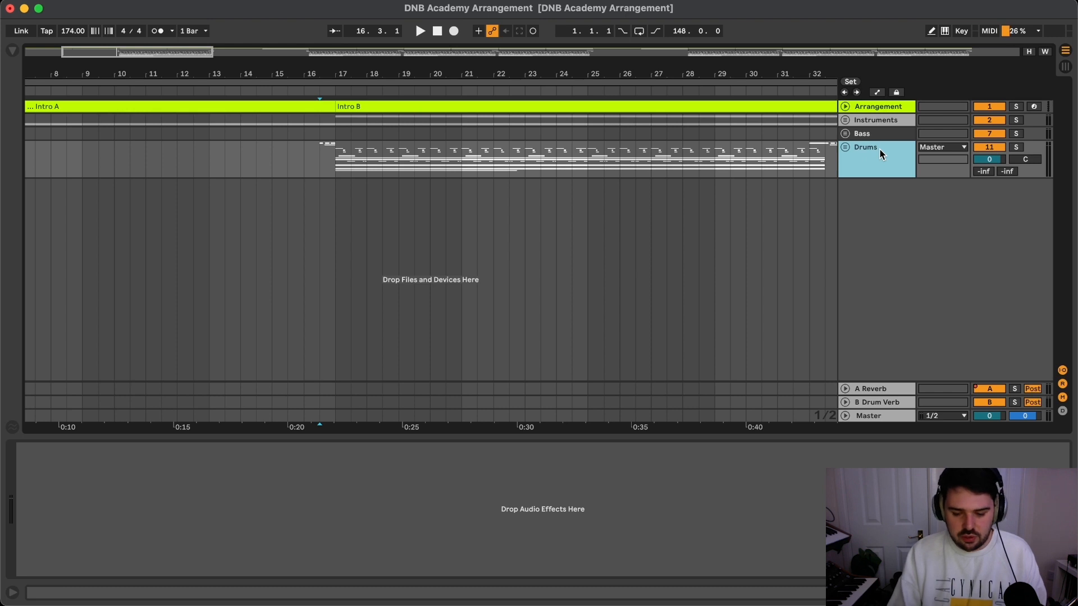
pyautogui.press('super+t')
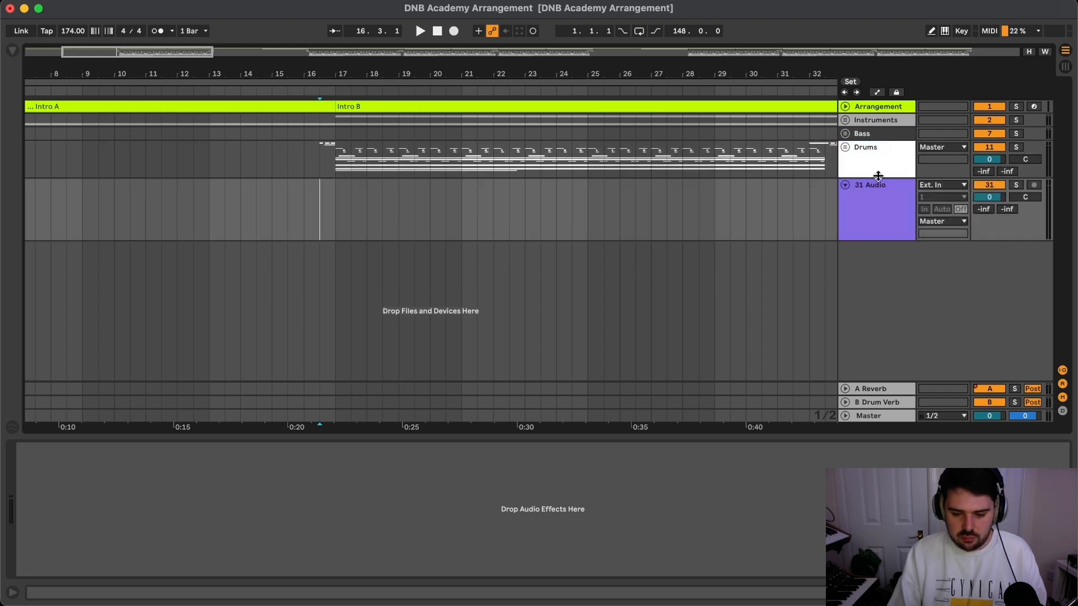
pyautogui.click(943, 184)
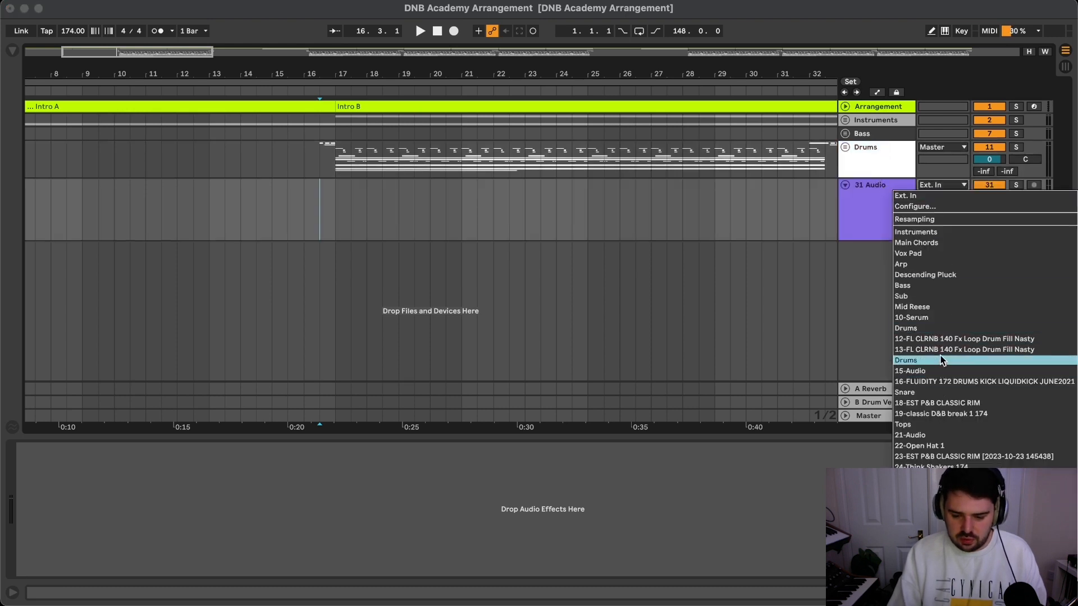
pyautogui.click(941, 329)
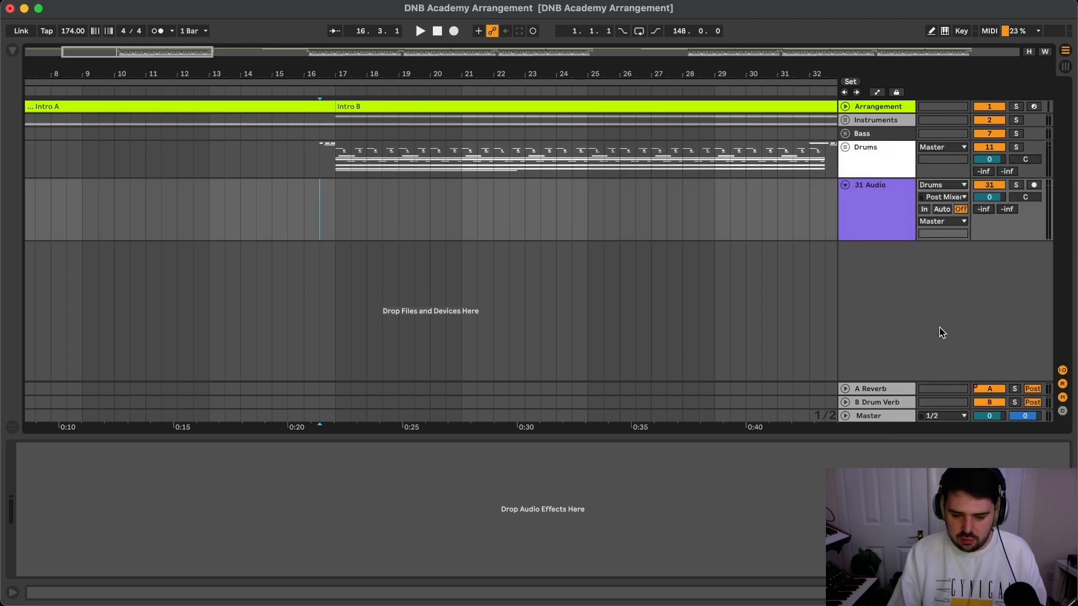
# - Arm the new audio track and record the drums onto it from bar 16.3 to about bar 25.3
pyautogui.click(1034, 185)
pyautogui.click(453, 31)
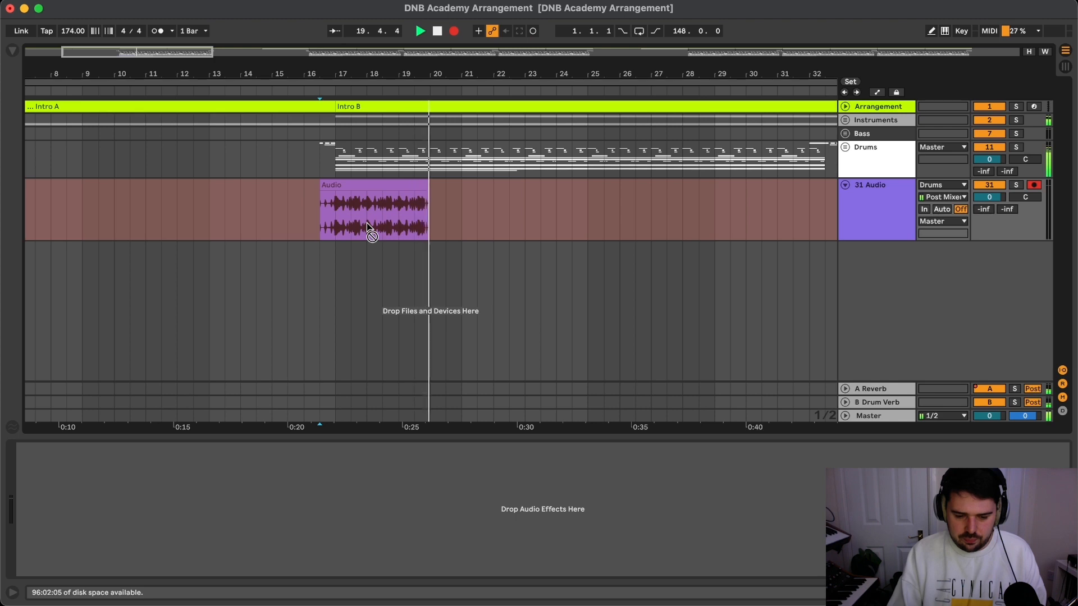
pyautogui.scroll(-1, 366, 224)
pyautogui.scroll(-2, 366, 223)
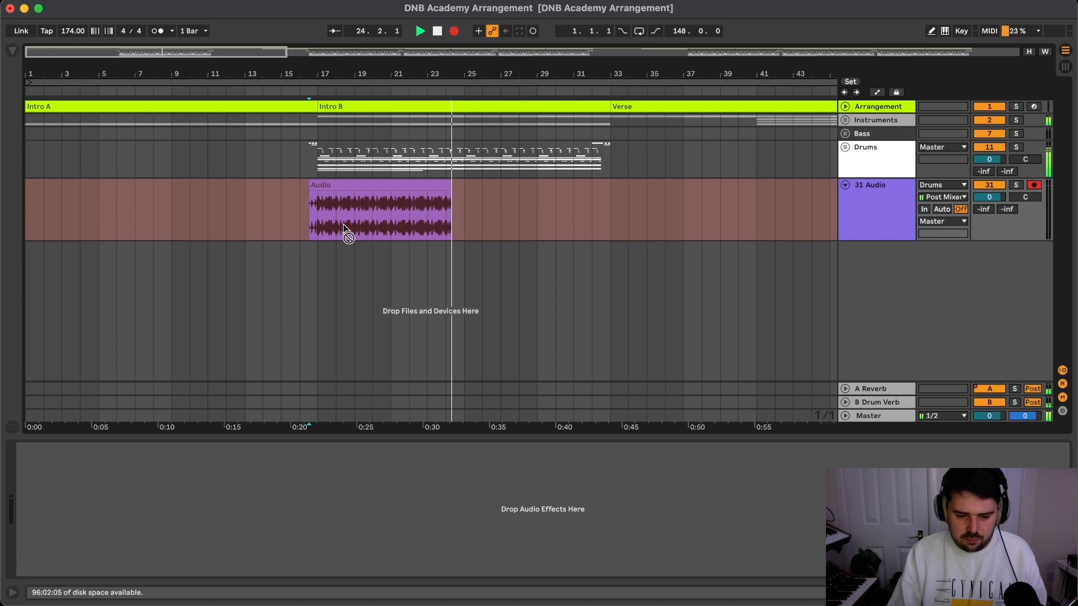
pyautogui.press('space')
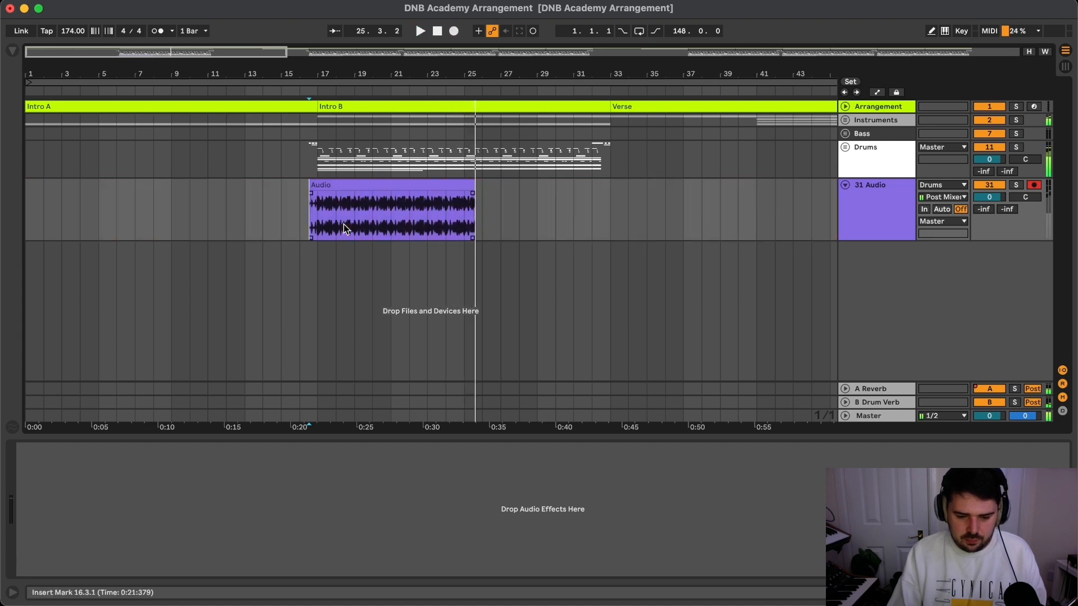
# - Trim the recorded drum clip so it starts at 17.1.1 and ends at 25.1.1
pyautogui.click(461, 185)
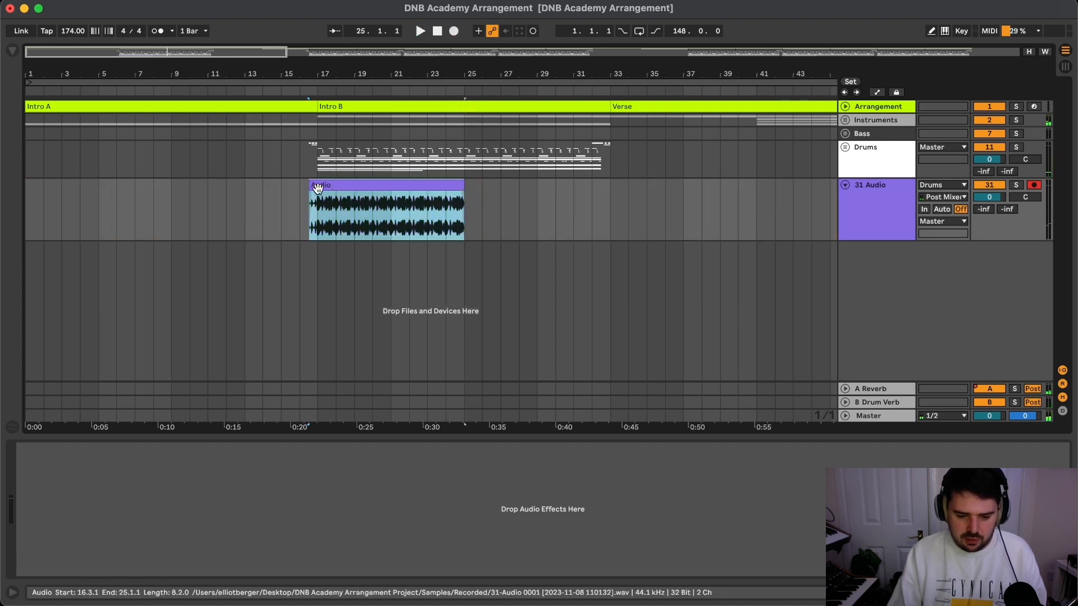
pyautogui.moveTo(310, 188); pyautogui.dragTo(347, 202)
pyautogui.scroll(5, 318, 216)
pyautogui.scroll(2, 316, 216)
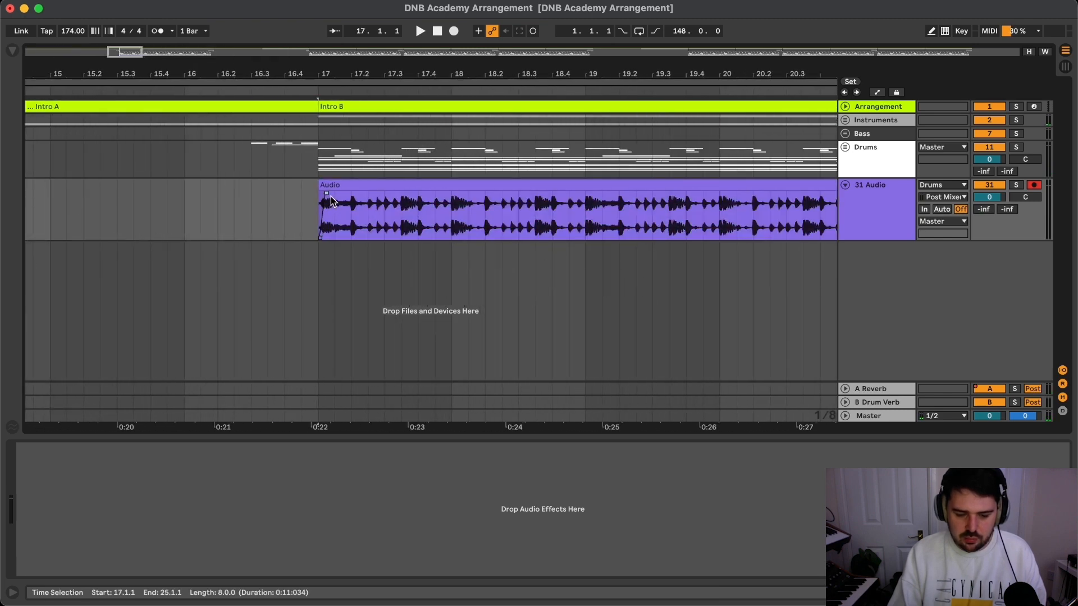
# - Examine the trimmed clip's end and start edges closely for clean cuts and fades
pyautogui.hscroll(10, 373, 212)
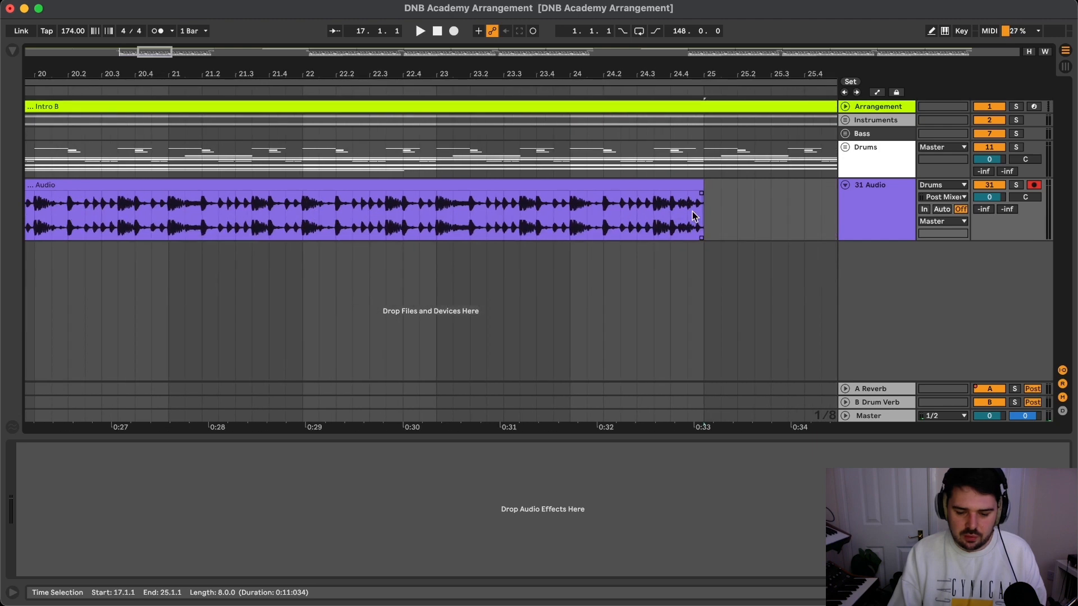
pyautogui.scroll(15, 694, 216)
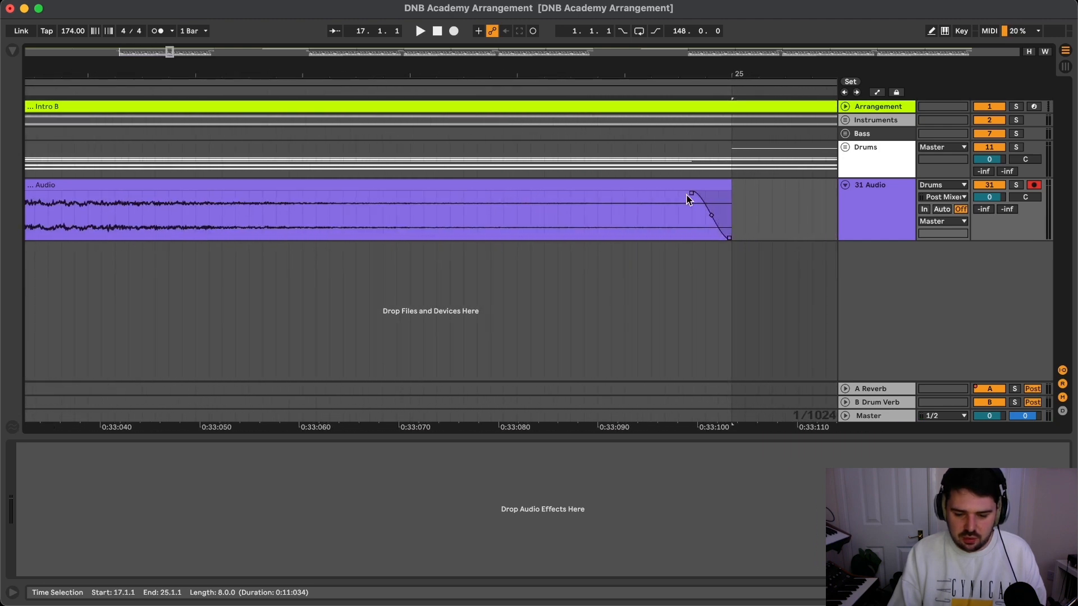
pyautogui.scroll(-15, 689, 200)
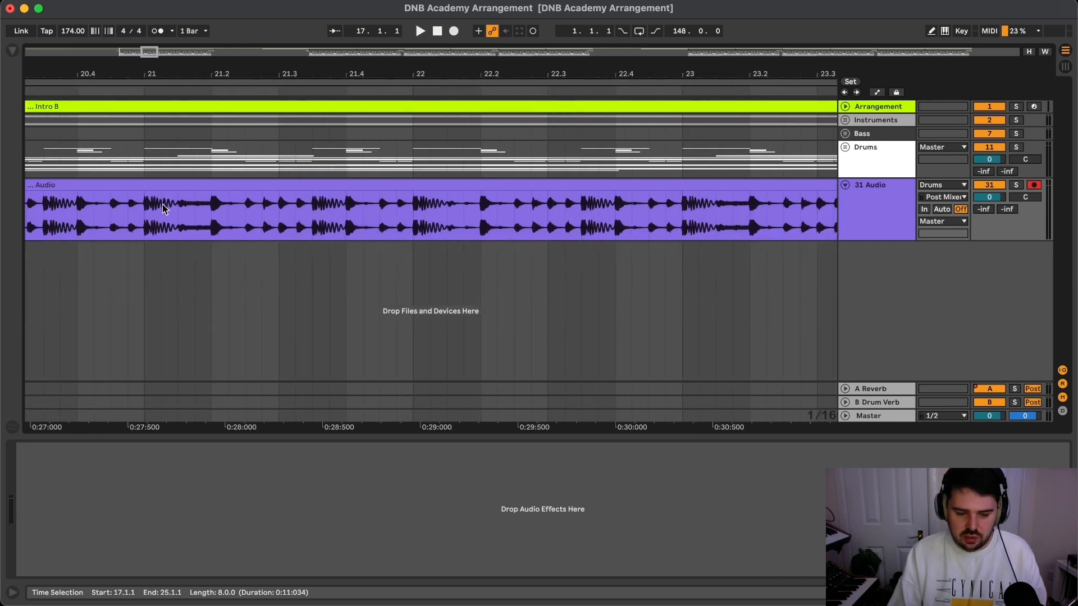
pyautogui.hscroll(-10, 152, 213)
pyautogui.scroll(10, 507, 221)
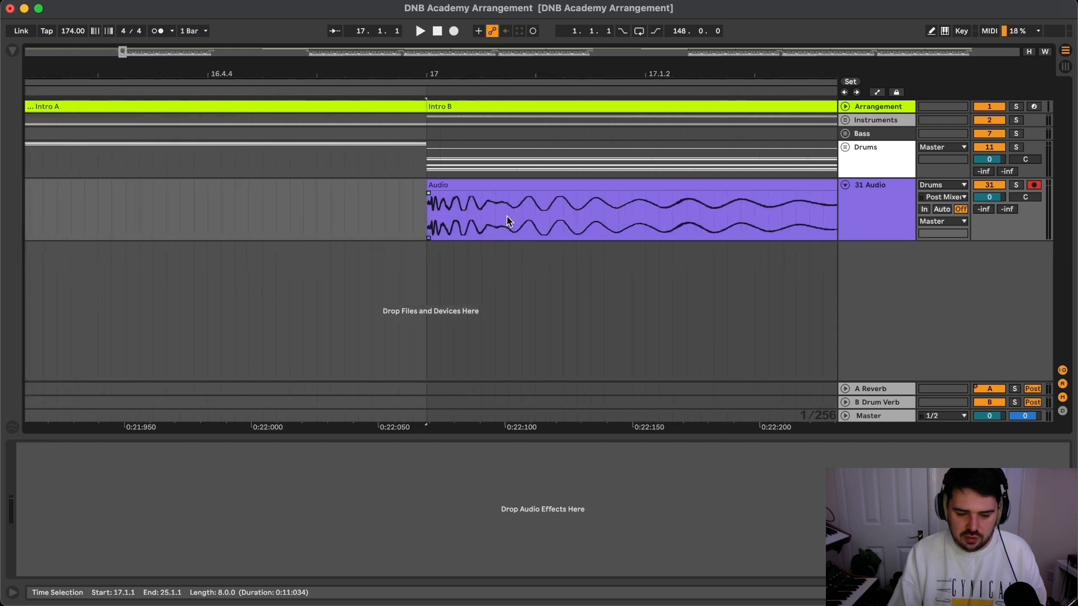
pyautogui.scroll(3, 488, 219)
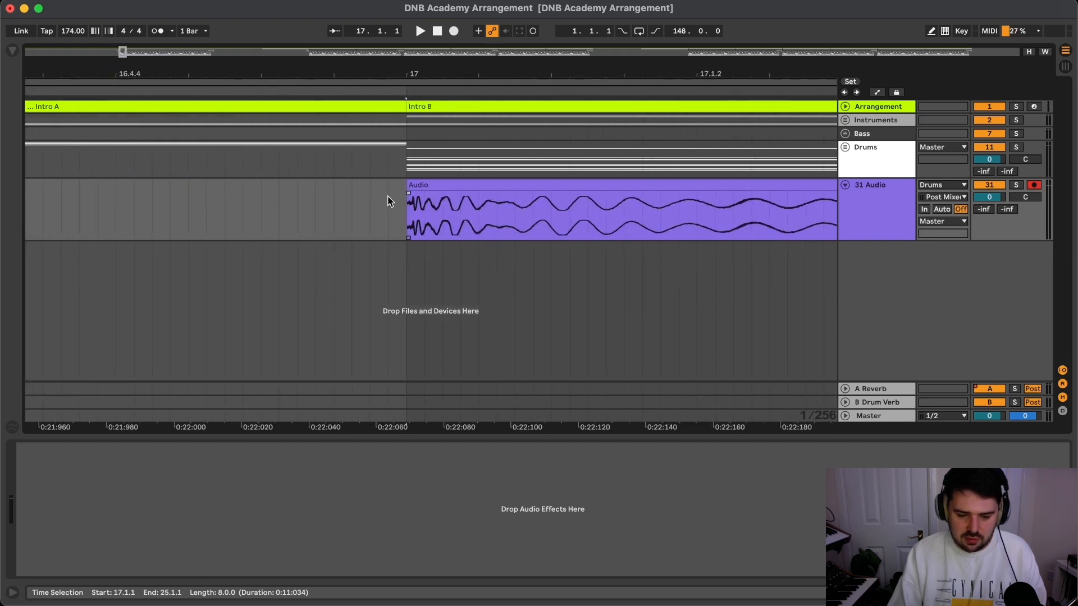
pyautogui.scroll(-15, 480, 220)
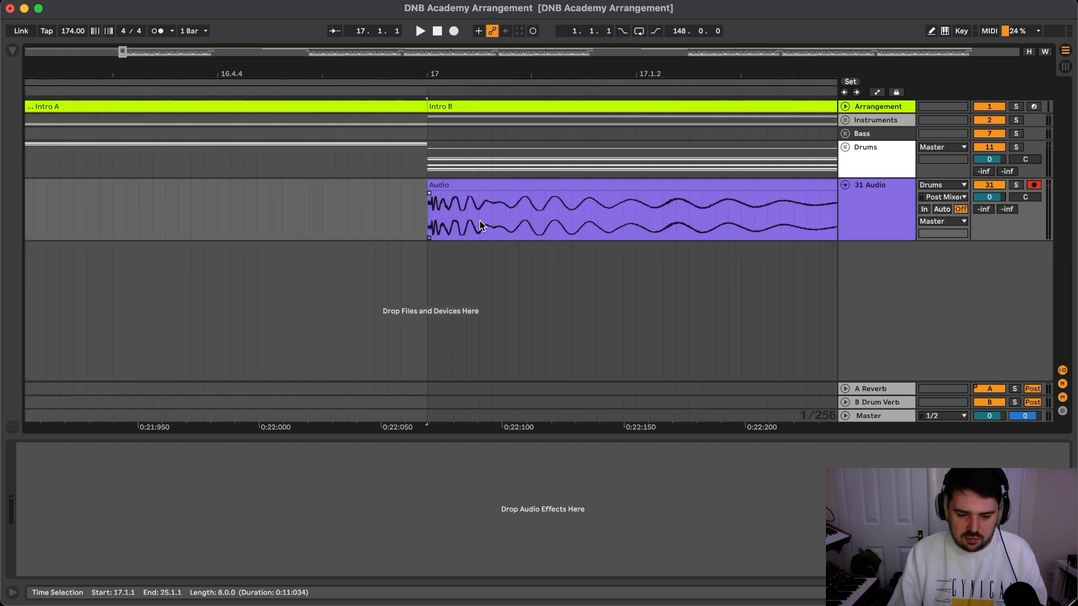
# - Solo the recorded audio track and play back the trimmed drum clip from bar 17
pyautogui.click(493, 187)
pyautogui.click(897, 207)
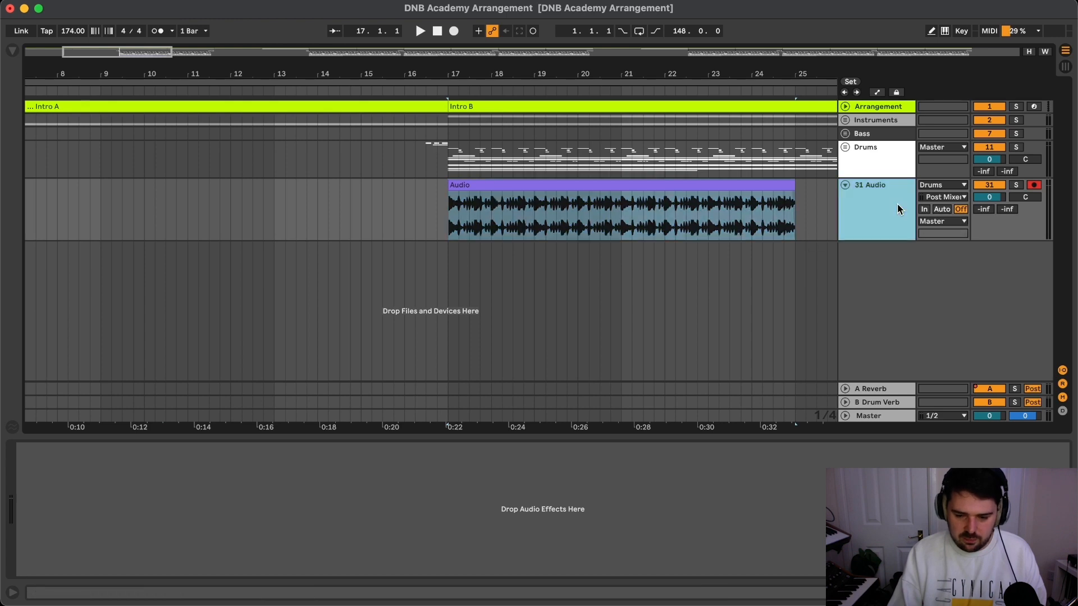
pyautogui.press('s')
pyautogui.scroll(-5, 426, 209)
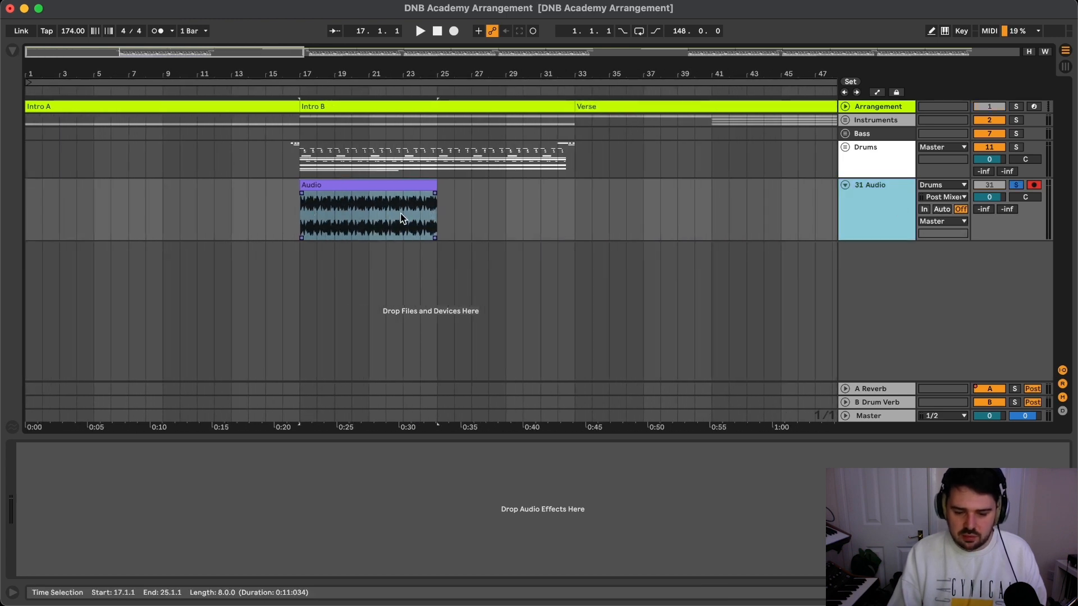
pyautogui.press('space')
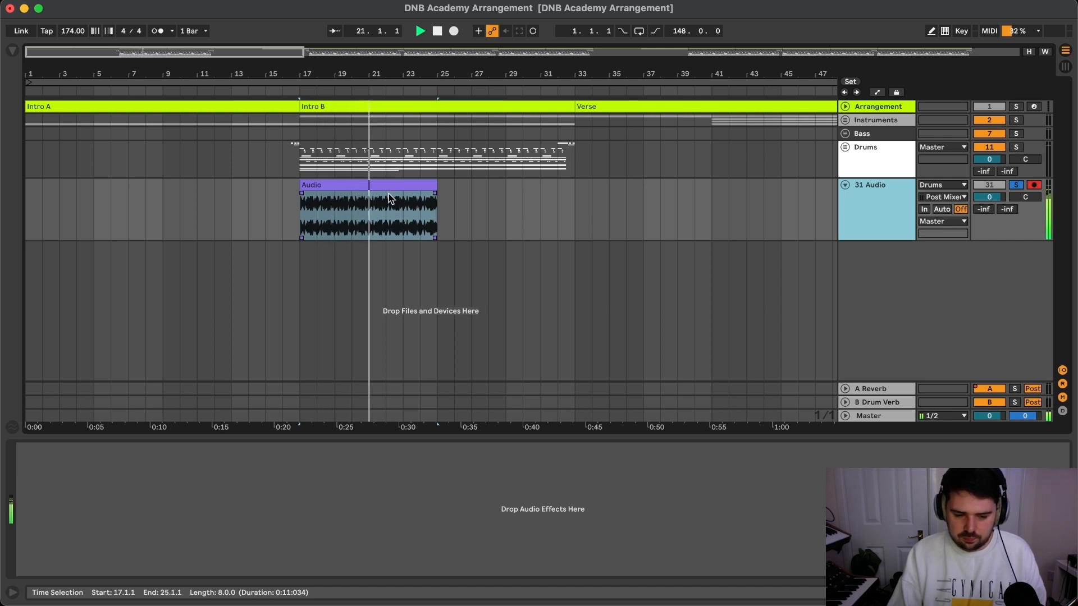
pyautogui.press('space')
# - Unsolo the audio track and delete the original Drums clips between bars 9 and 37
pyautogui.click(882, 149)
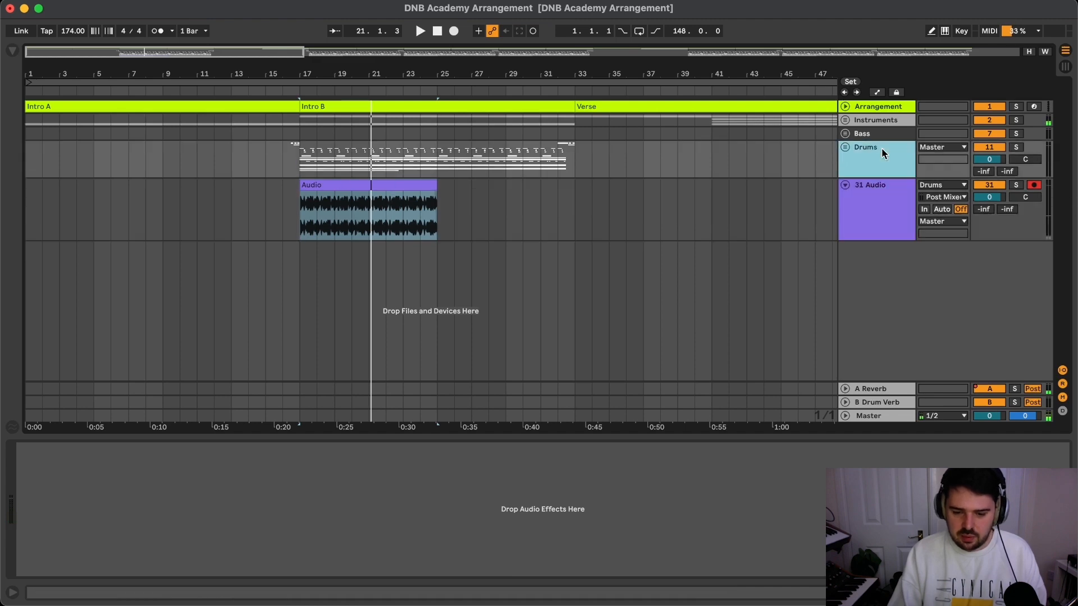
pyautogui.scroll(-5, 642, 229)
pyautogui.moveTo(236, 152); pyautogui.dragTo(66, 150)
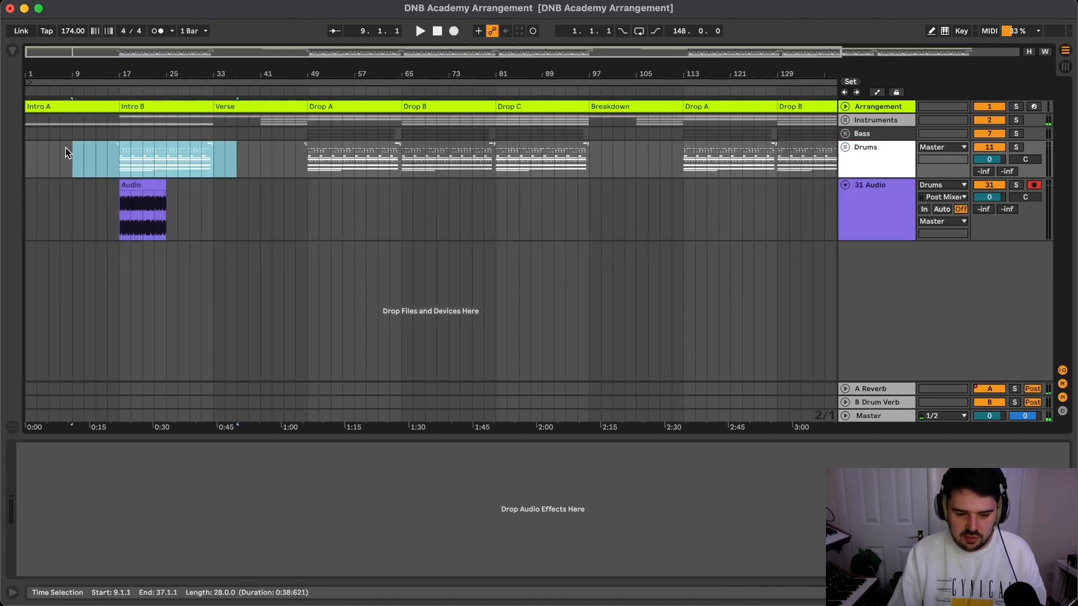
pyautogui.press('z')
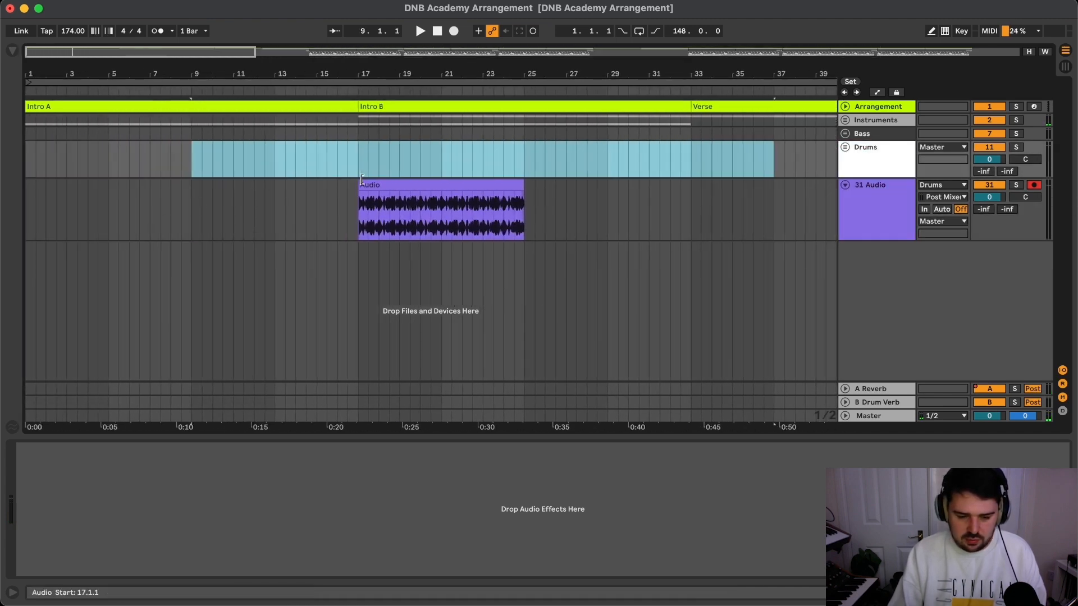
# - Extend the recorded clip's start back to bar 16.3 and split it at bar 17
pyautogui.moveTo(361, 183); pyautogui.dragTo(326, 185)
pyautogui.click(359, 213)
pyautogui.press('super+e')
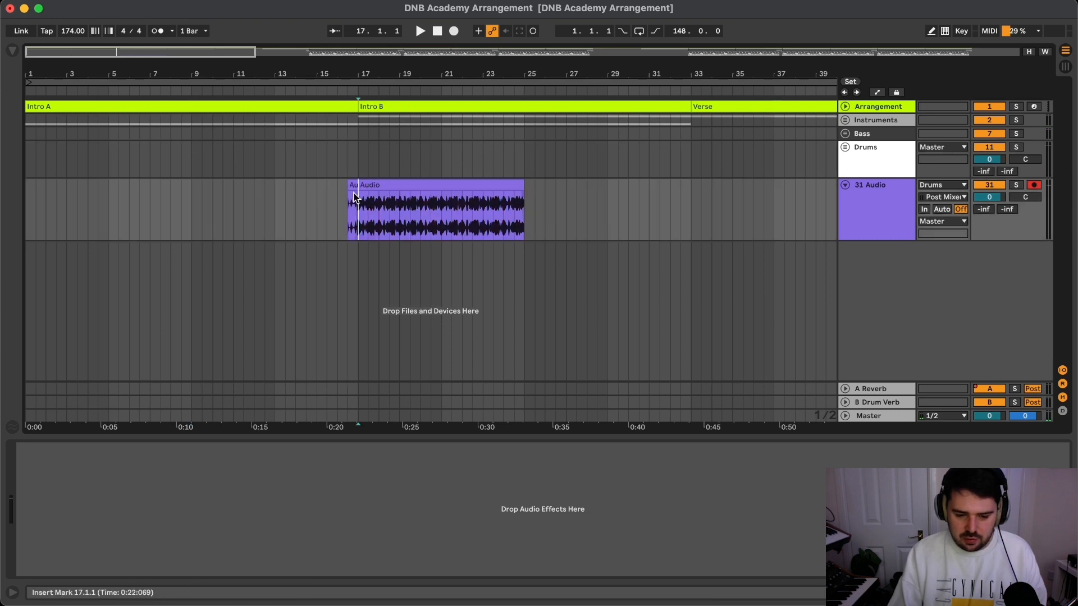
# - Move the split-off half-bar drum fill to 32.3.1 so it leads into the Verse, and play from bar 33
pyautogui.scroll(-4, 355, 195)
pyautogui.click(233, 192)
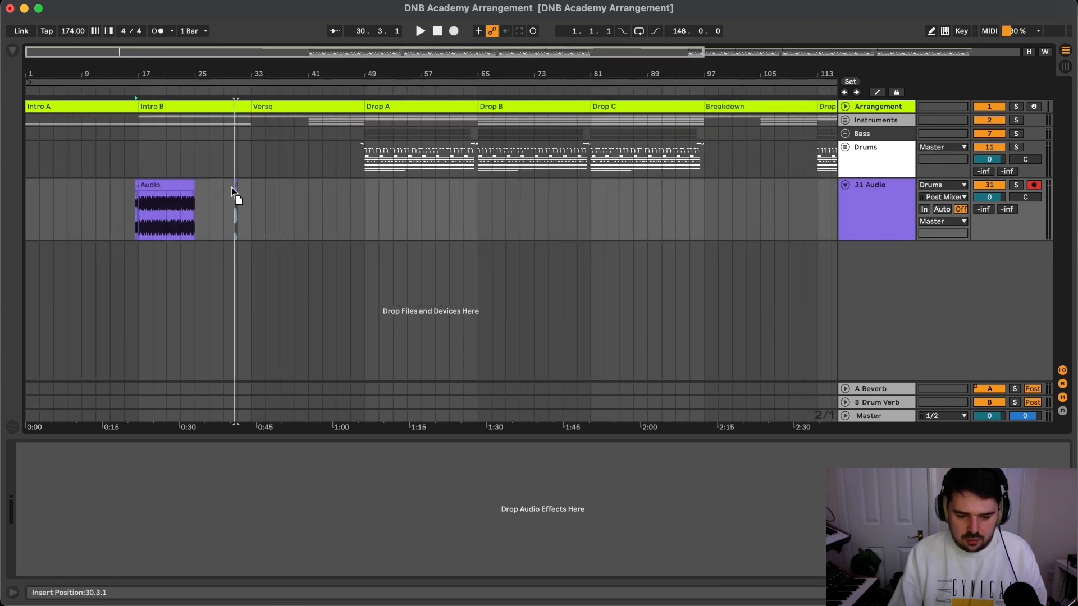
pyautogui.moveTo(231, 187); pyautogui.dragTo(246, 192)
pyautogui.click(245, 194)
pyautogui.press('space')
pyautogui.scroll(5, 235, 196)
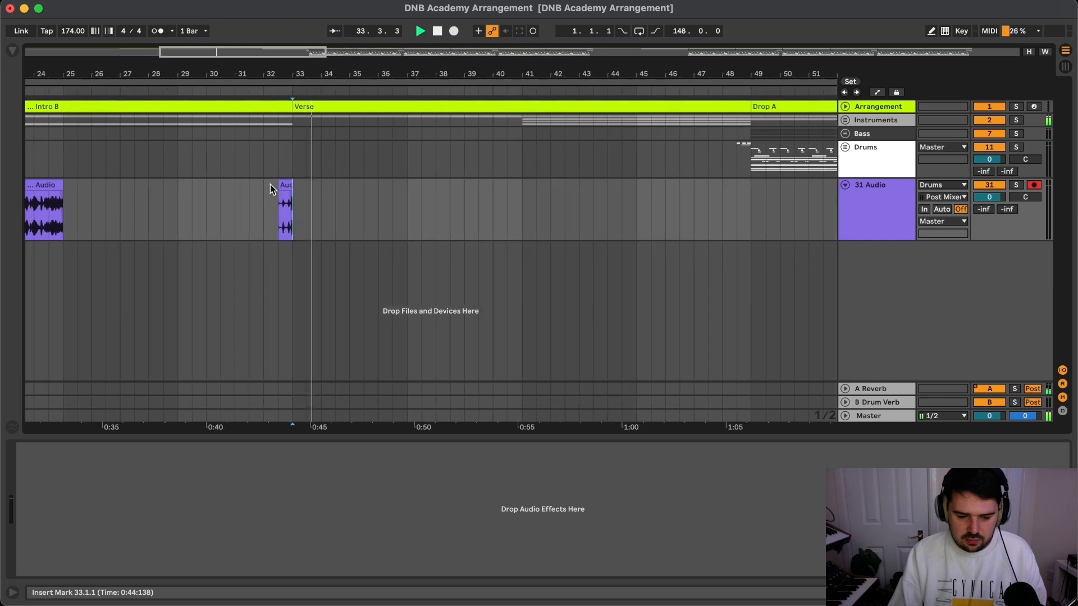
pyautogui.click(285, 205)
pyautogui.scroll(-3, 275, 191)
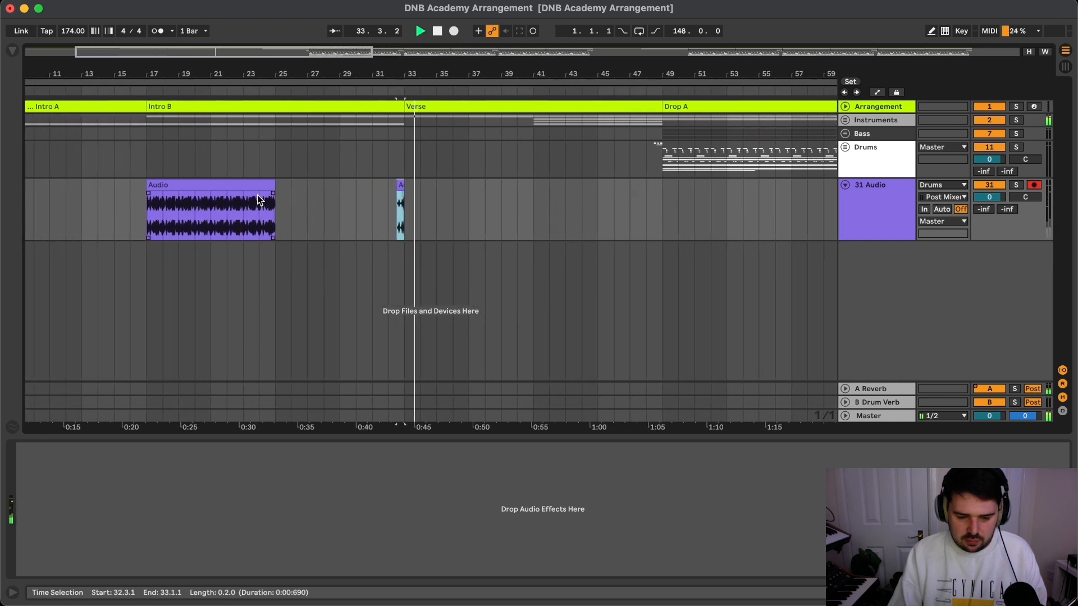
# - Stop playback and set the bar 17–25 clip's warp mode to Beats, preserving transients with transient looping off
pyautogui.hscroll(-2, 257, 194)
pyautogui.click(263, 185)
pyautogui.press('space')
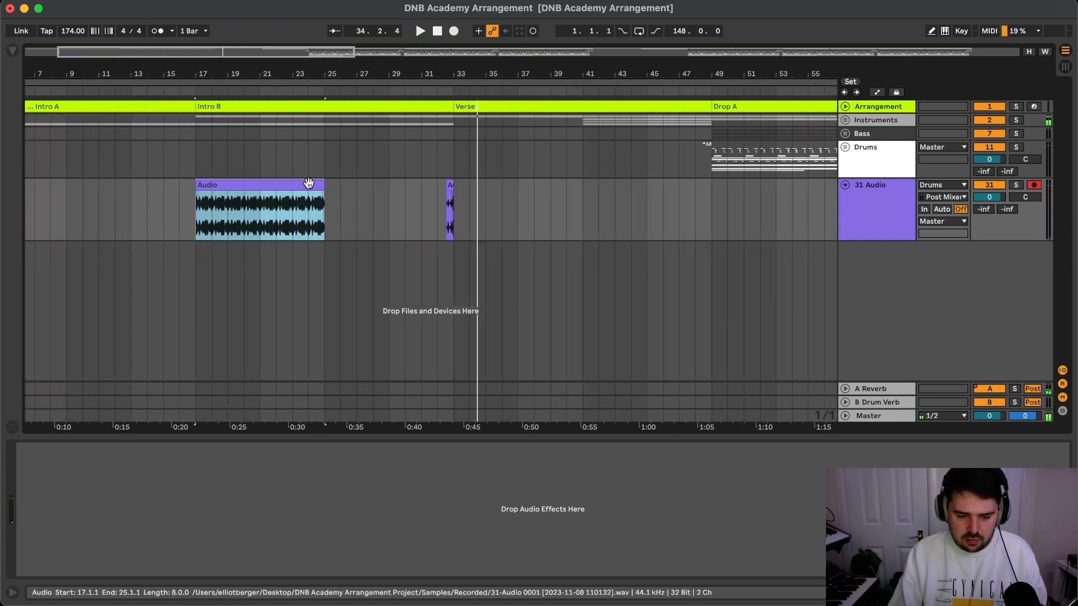
pyautogui.doubleClick(248, 184)
pyautogui.click(165, 94)
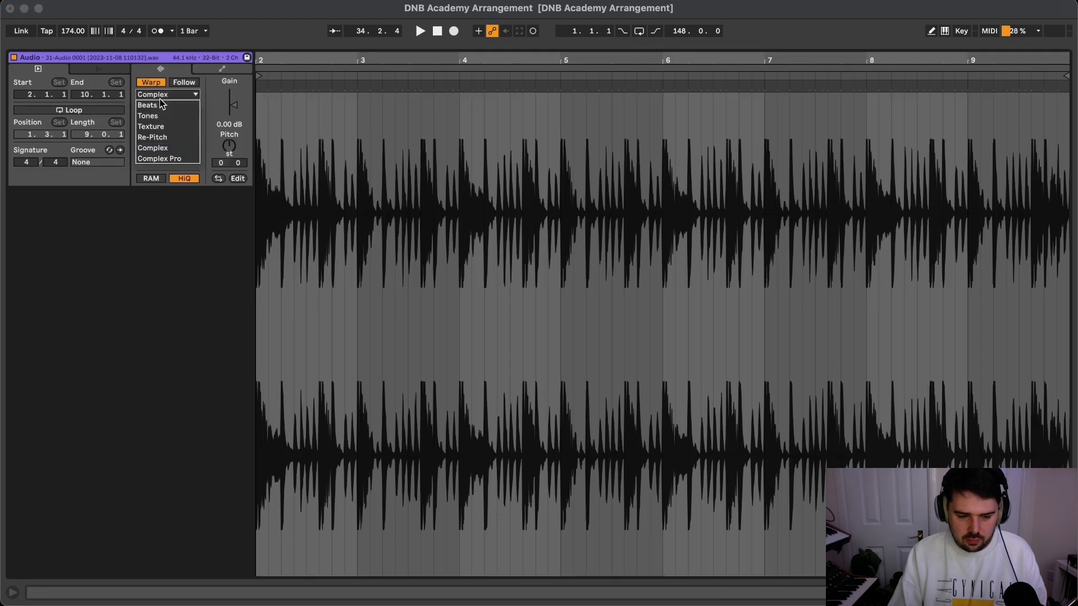
pyautogui.click(156, 105)
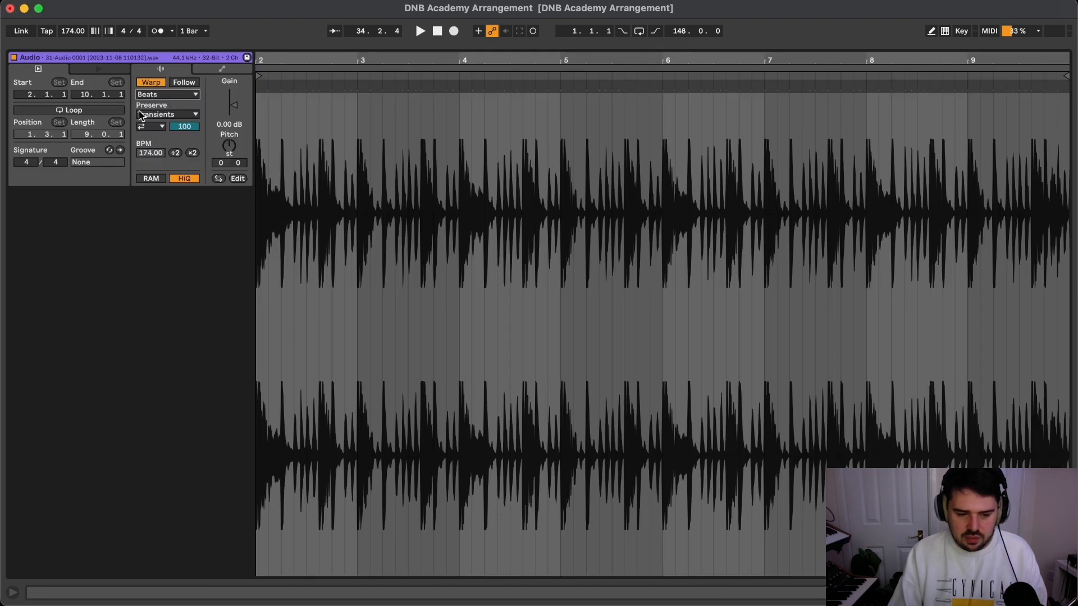
pyautogui.click(150, 127)
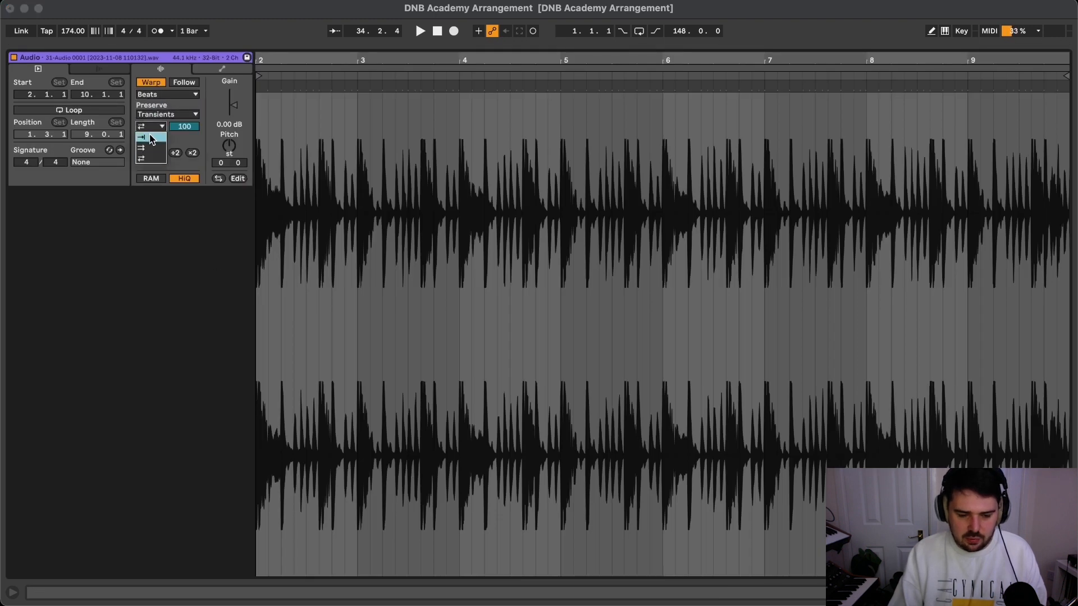
pyautogui.click(150, 139)
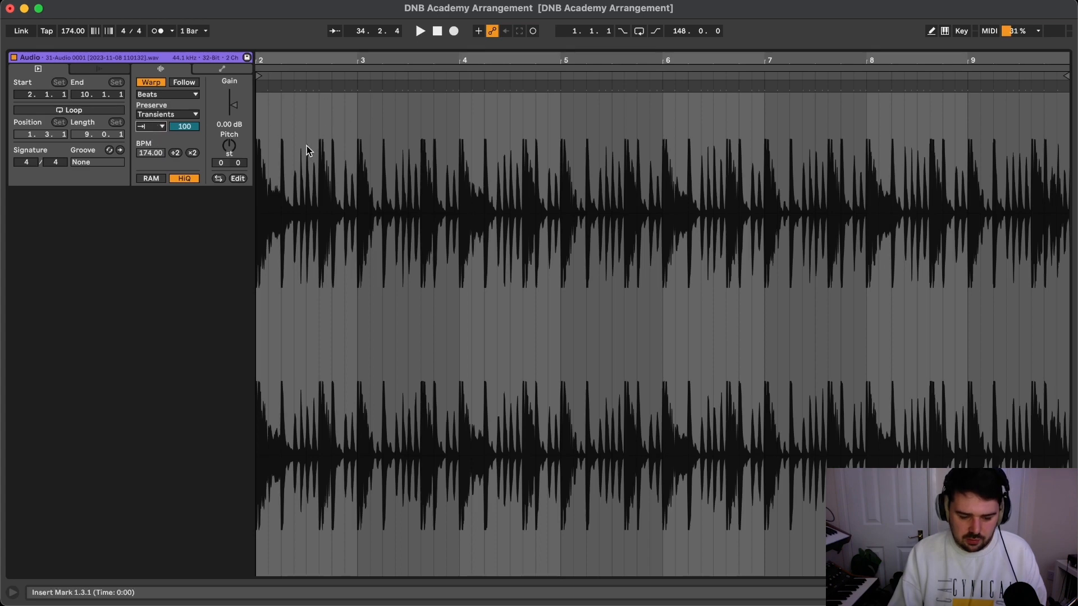
# - Inspect the clip's transients, try the back-and-forth transient loop mode, and set transient looping back to off
pyautogui.press('+')
pyautogui.press('+')
pyautogui.hscroll(10, 591, 226)
pyautogui.hscroll(-12, 587, 225)
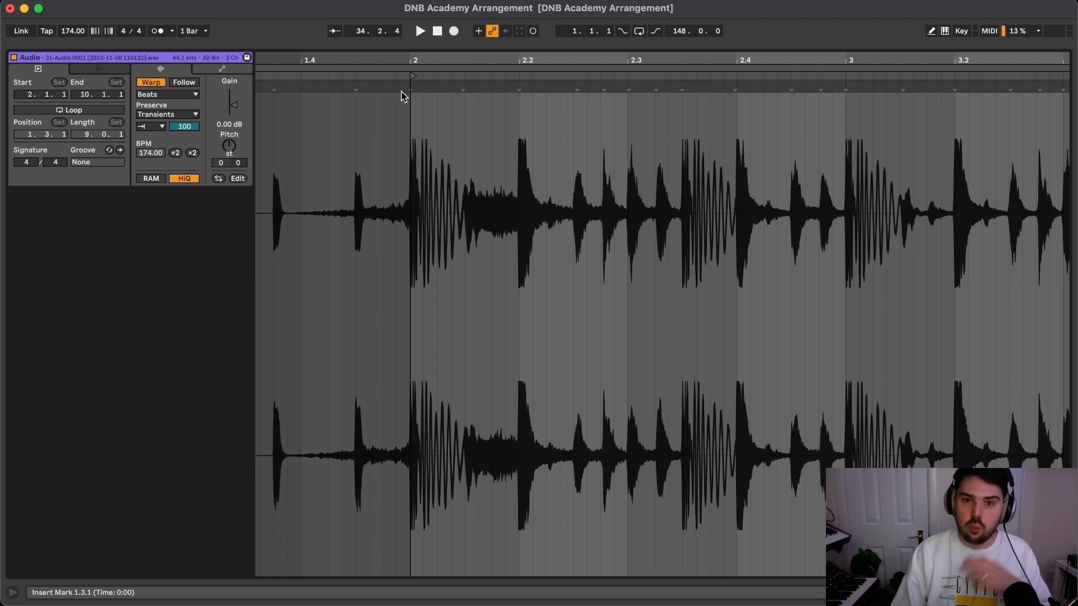
pyautogui.click(157, 125)
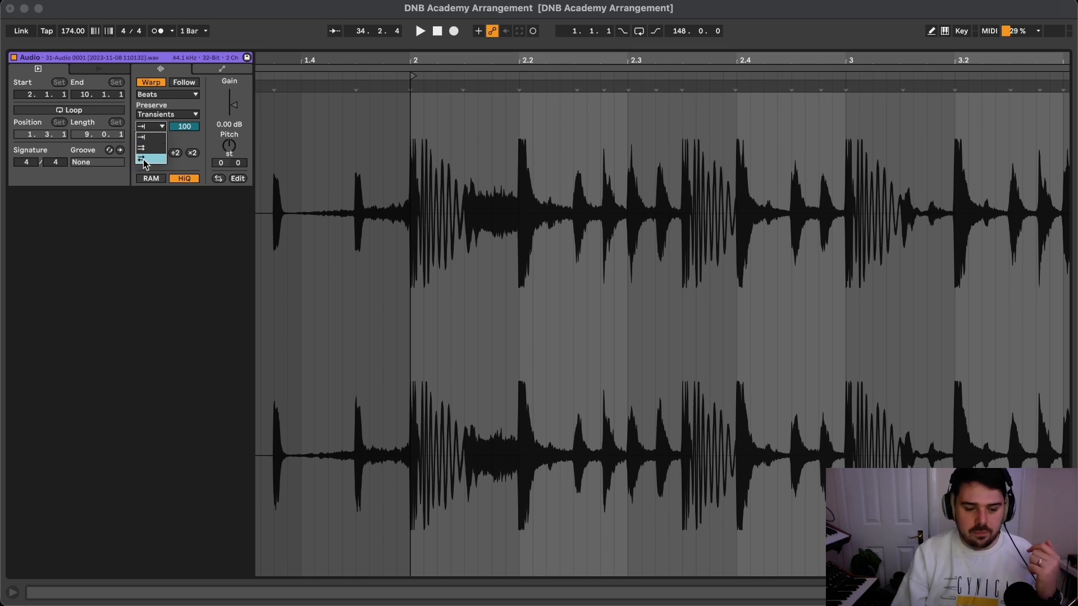
pyautogui.click(145, 161)
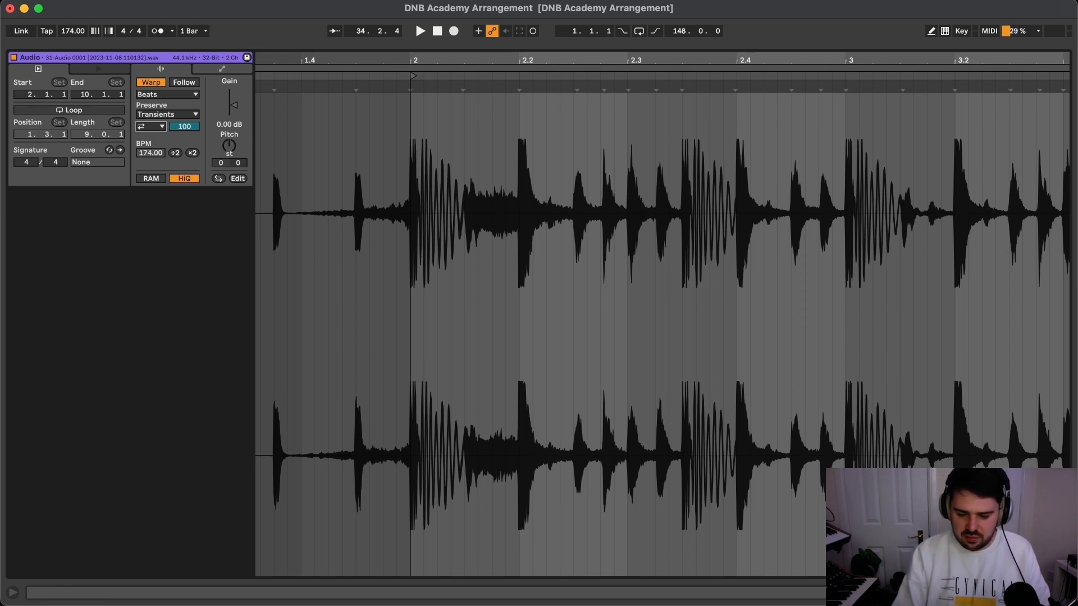
pyautogui.click(148, 126)
pyautogui.click(145, 141)
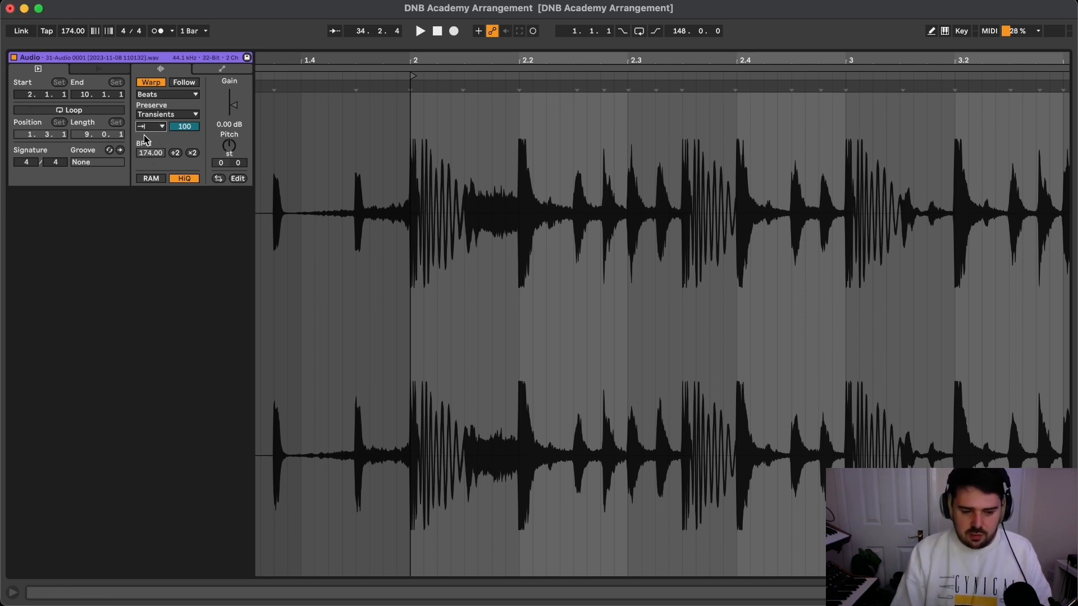
# - Double the bar 17–25 drum clip's warp tempo to 348 BPM and play it soloed from bar 17
pyautogui.hotkey('shift', 'Tab')
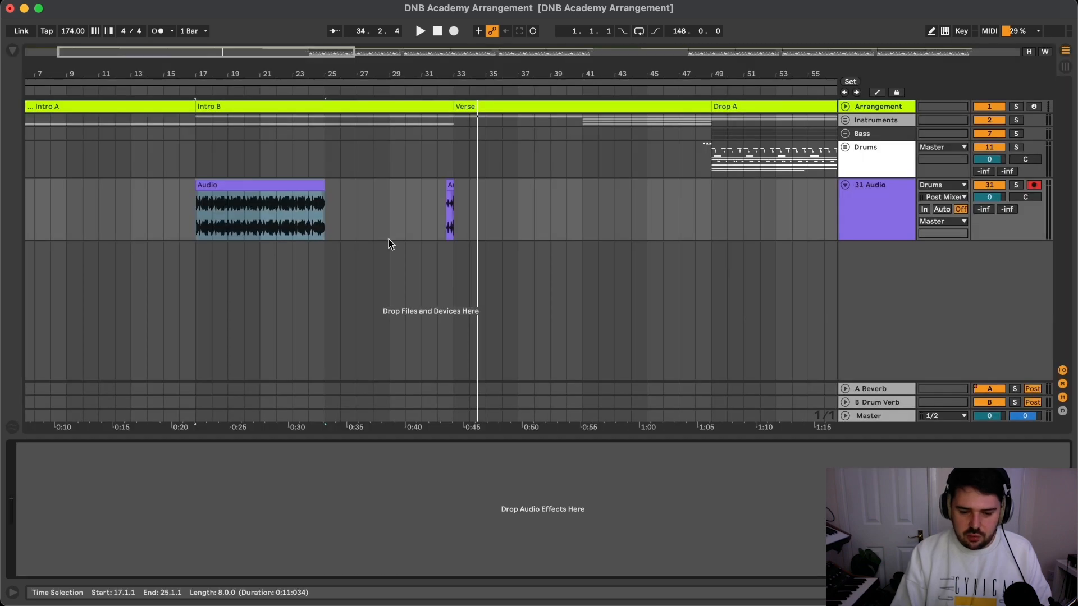
pyautogui.doubleClick(250, 188)
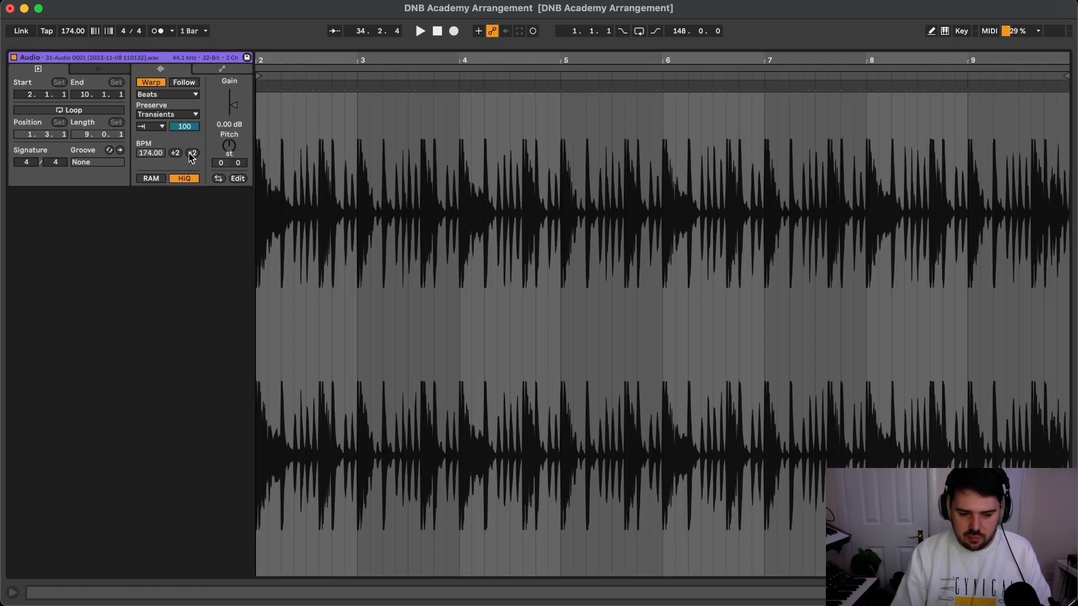
pyautogui.click(192, 153)
pyautogui.click(277, 199)
pyautogui.press('space')
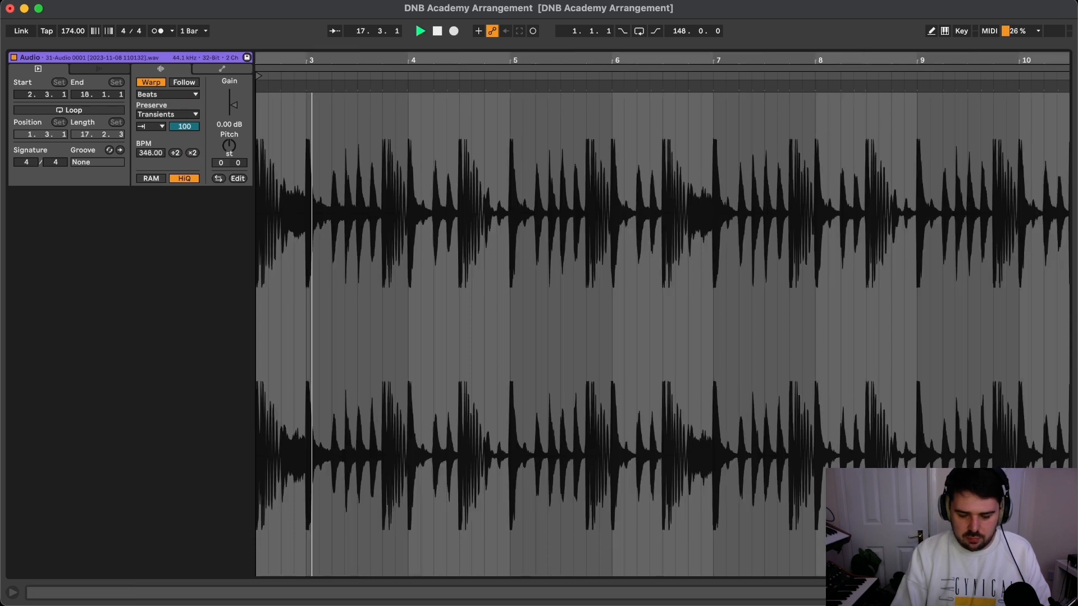
pyautogui.hotkey('shift', 'Tab')
pyautogui.scroll(5, 228, 294)
pyautogui.hscroll(-3, 233, 290)
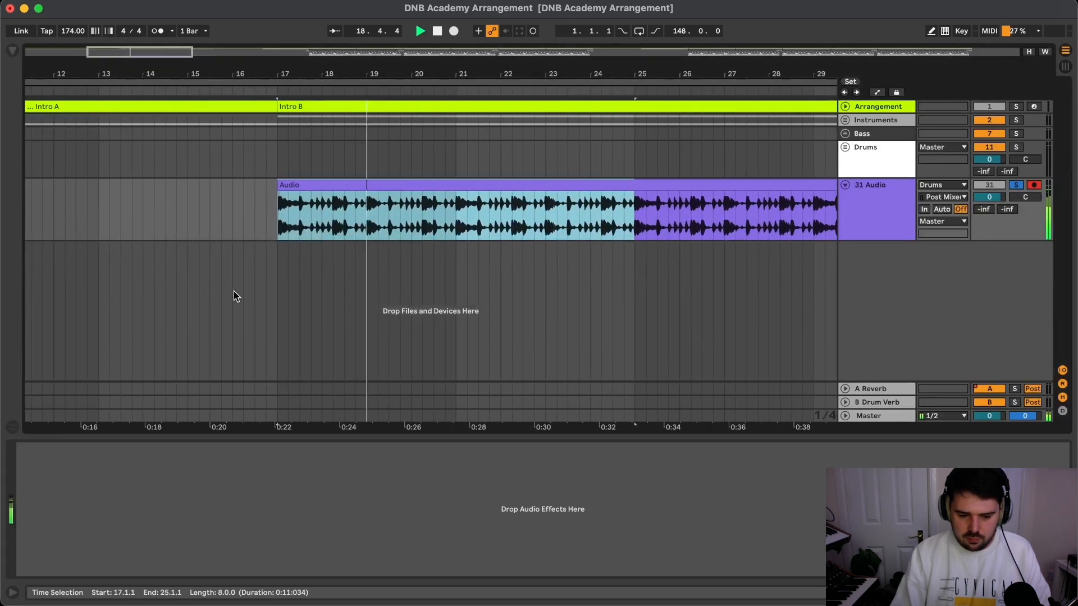
# - Examine the slowed clip's opening transients and listen to the gaps between hits with transient looping off
pyautogui.doubleClick(284, 200)
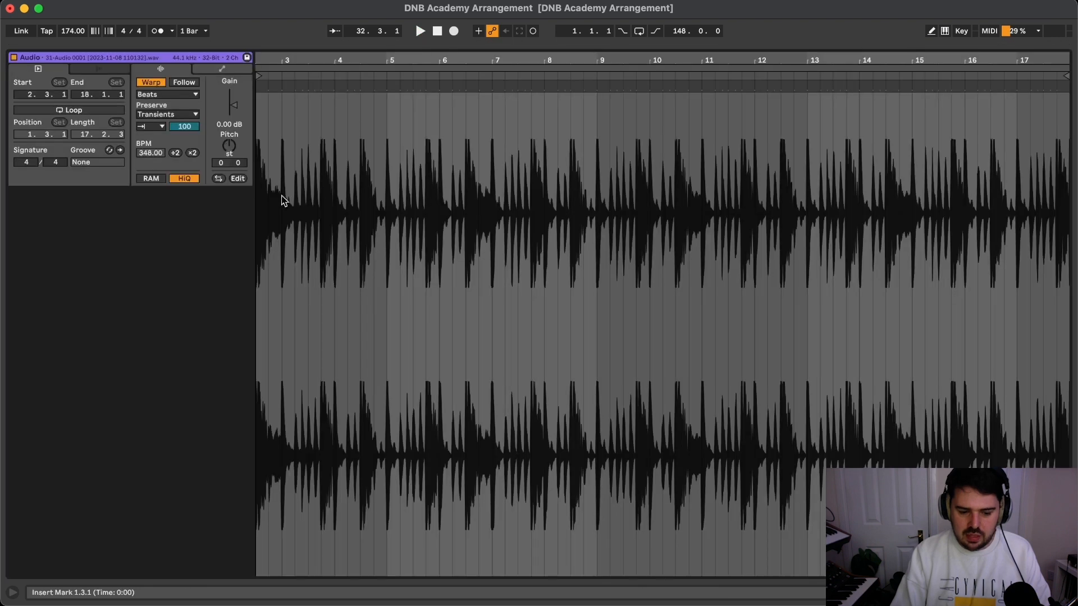
pyautogui.scroll(6, 282, 185)
pyautogui.hscroll(2, 739, 193)
pyautogui.hscroll(-3, 732, 195)
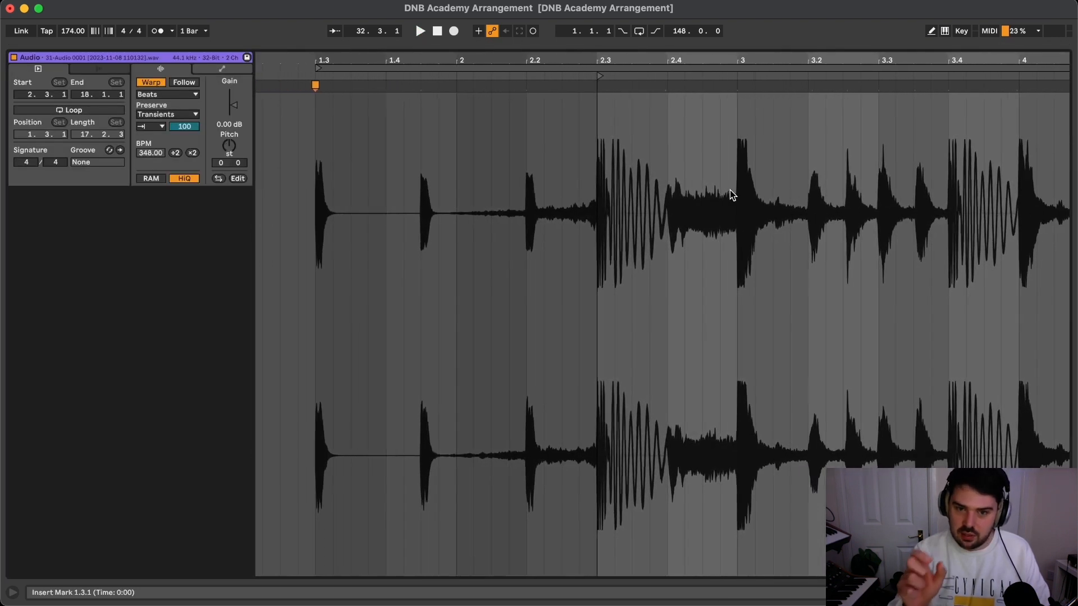
pyautogui.press('space')
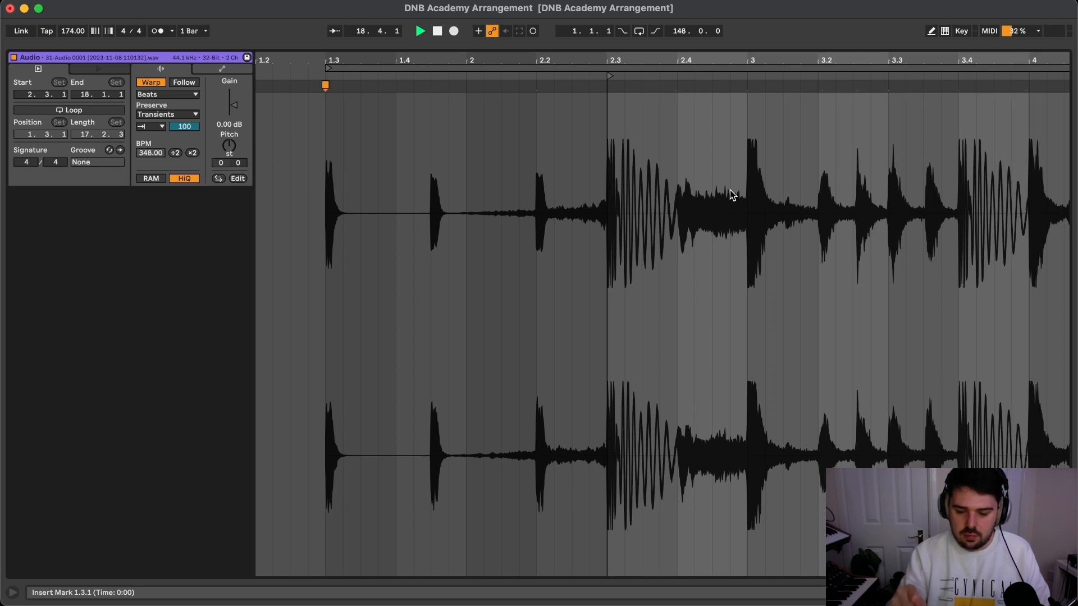
pyautogui.press('space')
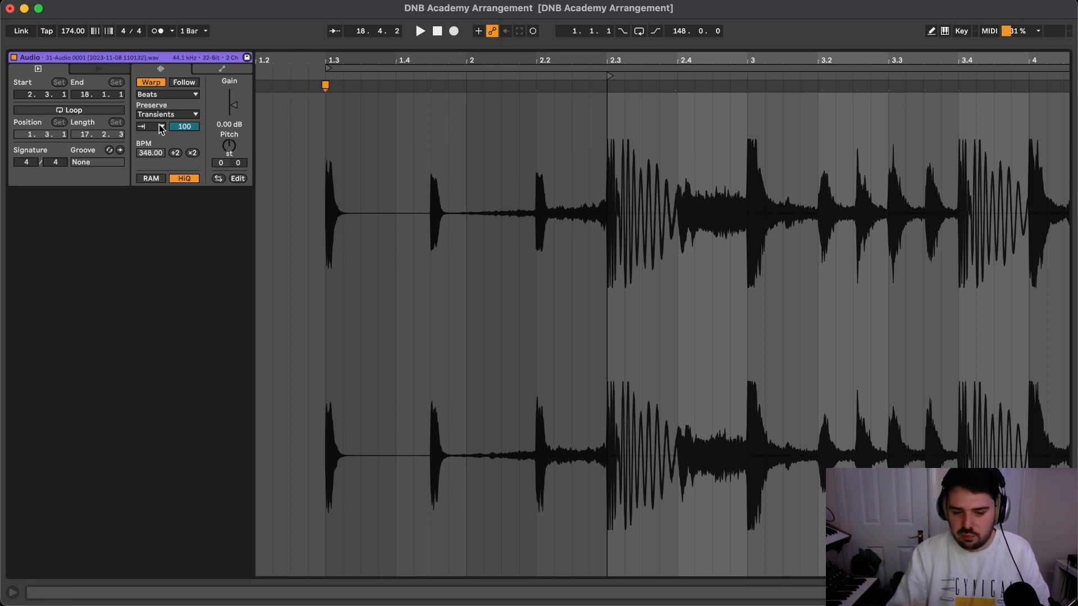
pyautogui.press('space')
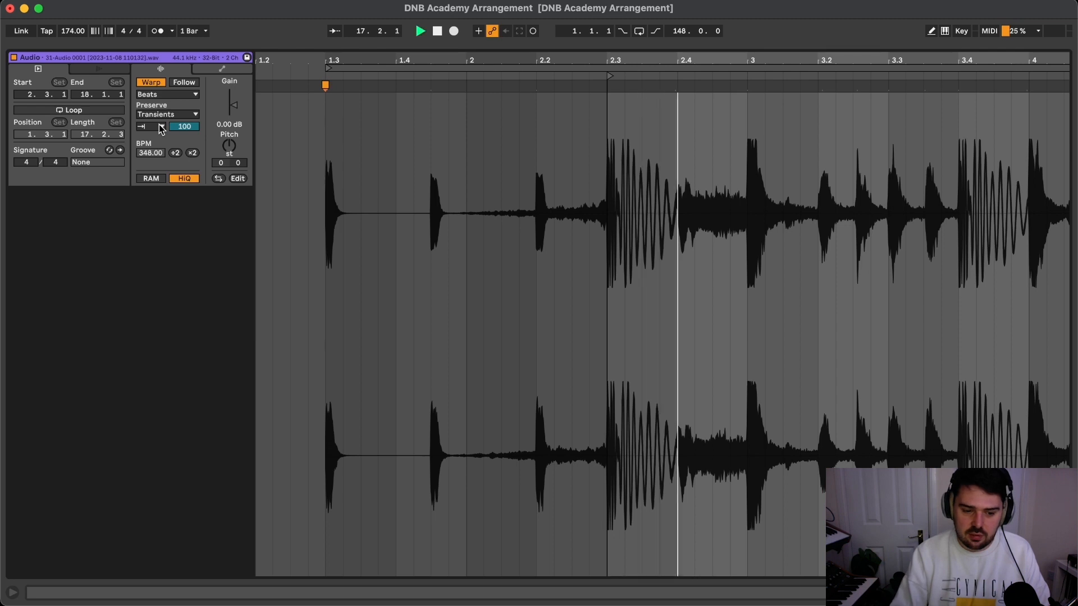
# - Try the forward transient loop mode, and switch the clip to back-and-forth looping while auditioning it
pyautogui.click(154, 126)
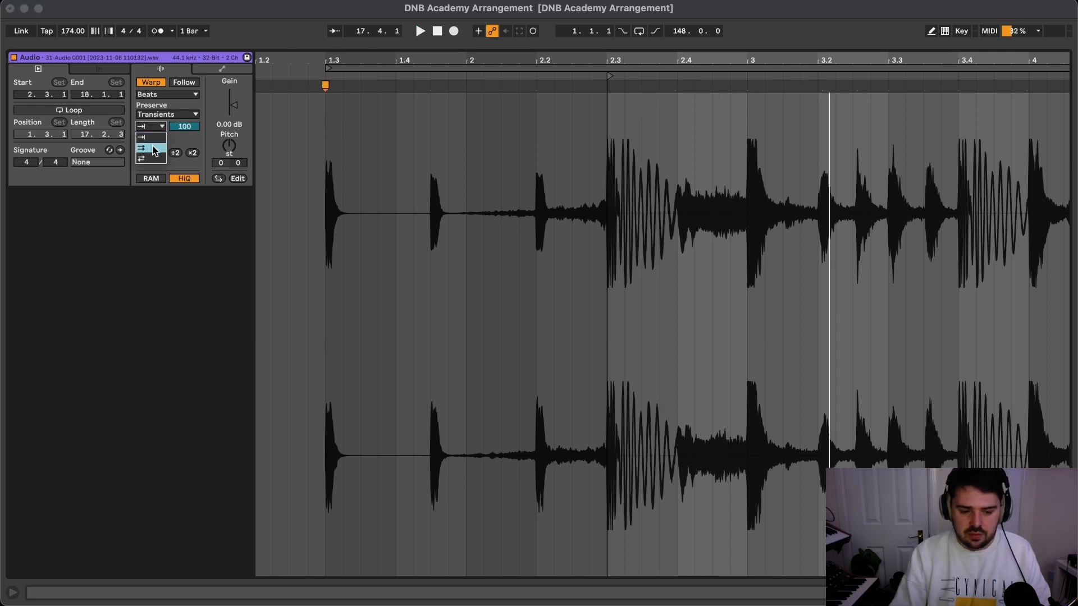
pyautogui.click(155, 147)
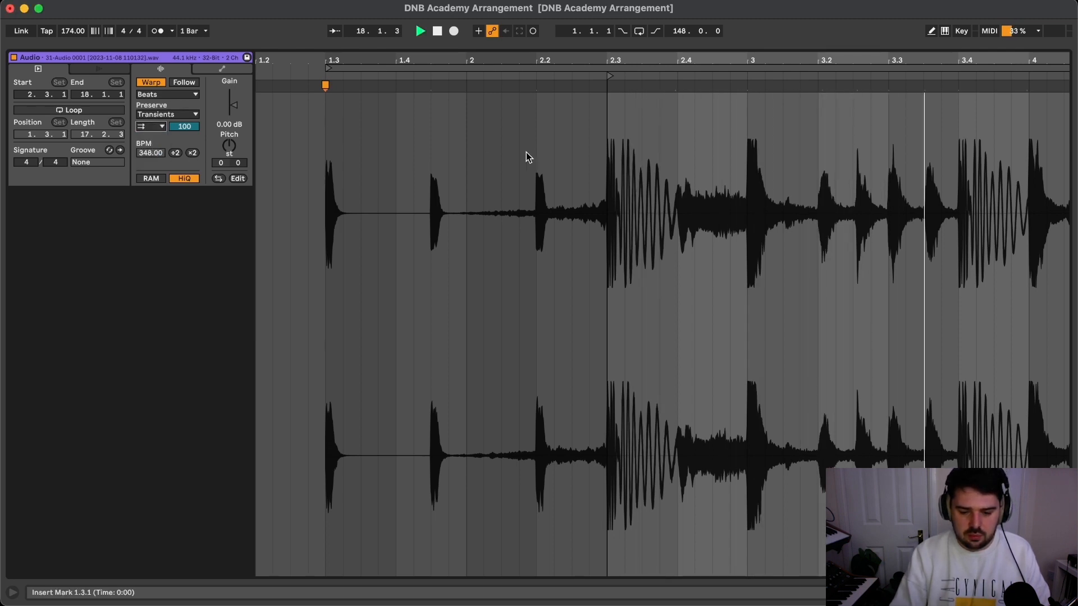
pyautogui.click(155, 128)
pyautogui.click(151, 158)
pyautogui.press('space')
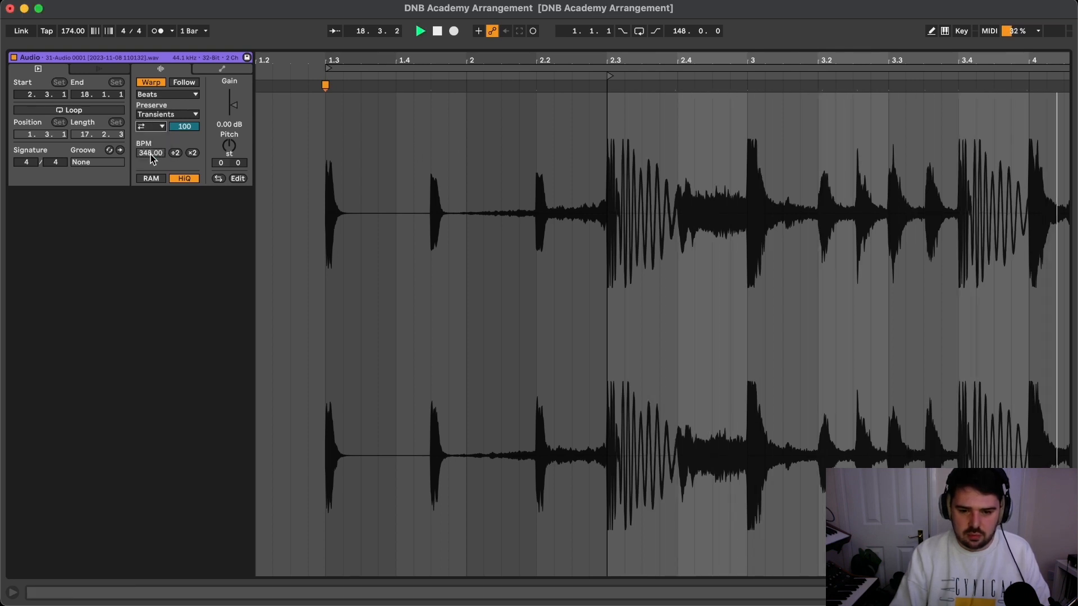
# - Audition the back-and-forth transient looping from bar 17 and inspect the transients around 2.3 to 3.2 in the waveform
pyautogui.press('space')
pyautogui.hscroll(5, 864, 213)
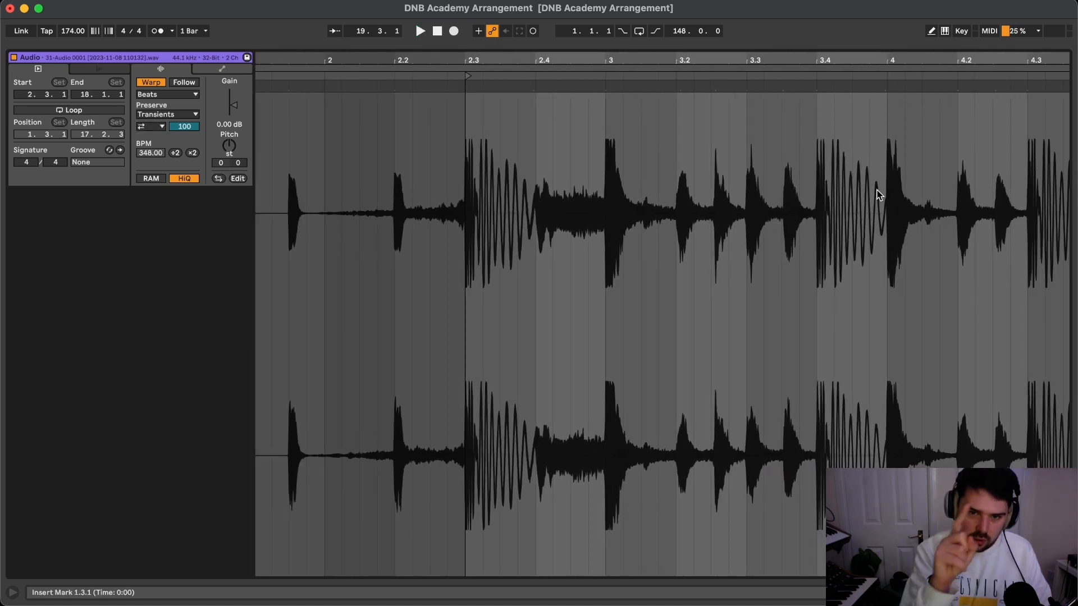
pyautogui.press('space')
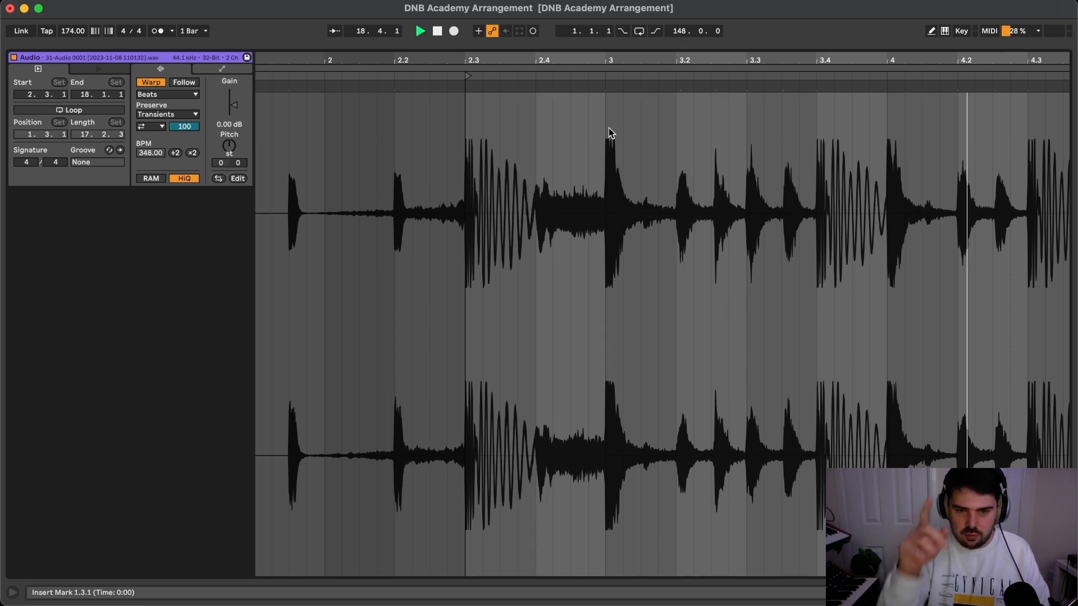
pyautogui.press('space')
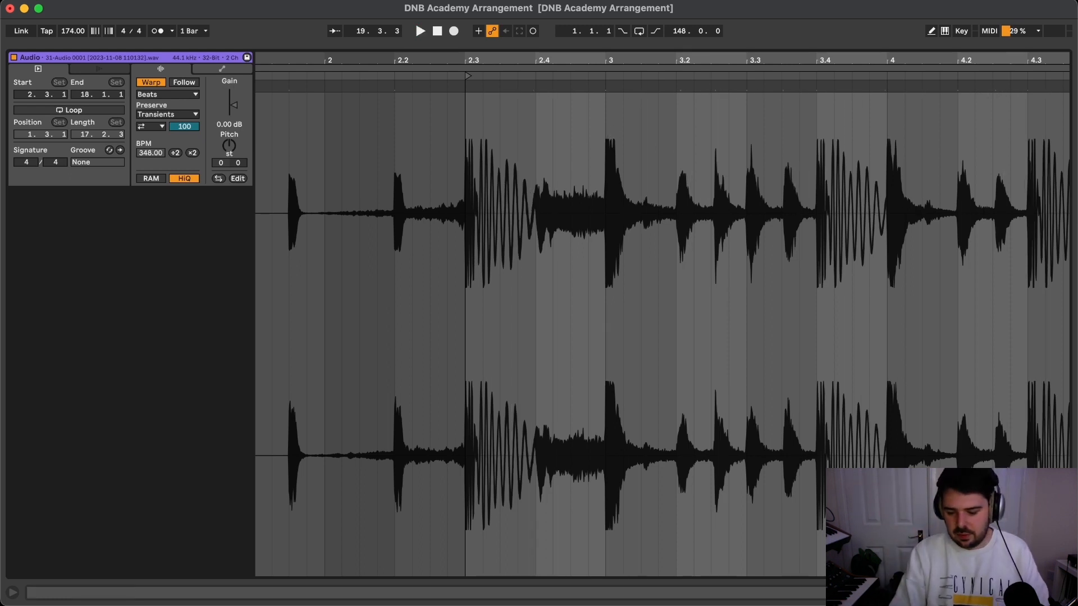
pyautogui.click(531, 88)
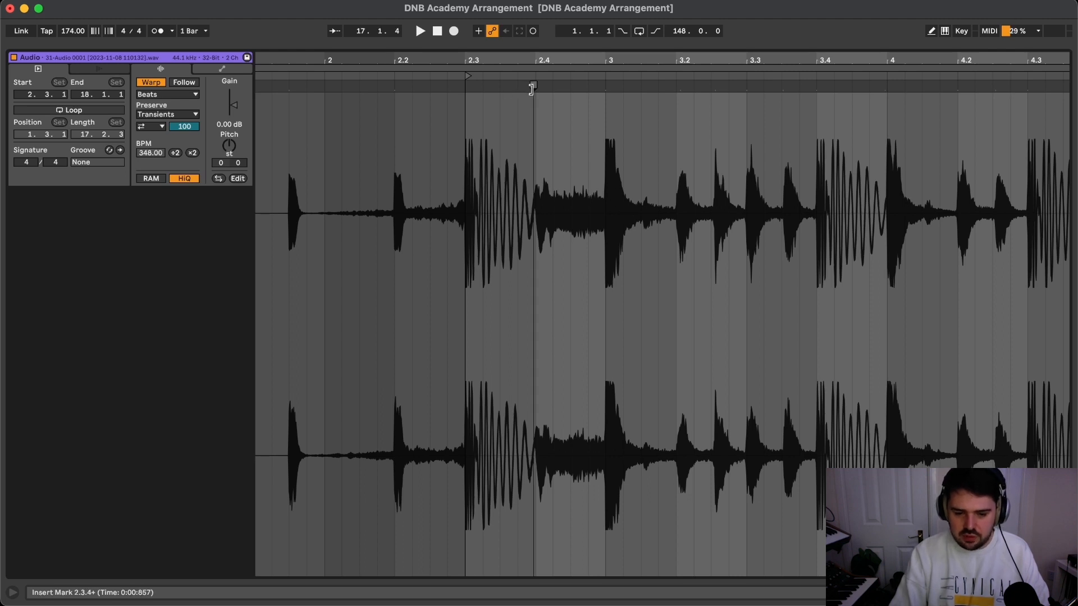
pyautogui.click(681, 86)
pyautogui.press('space')
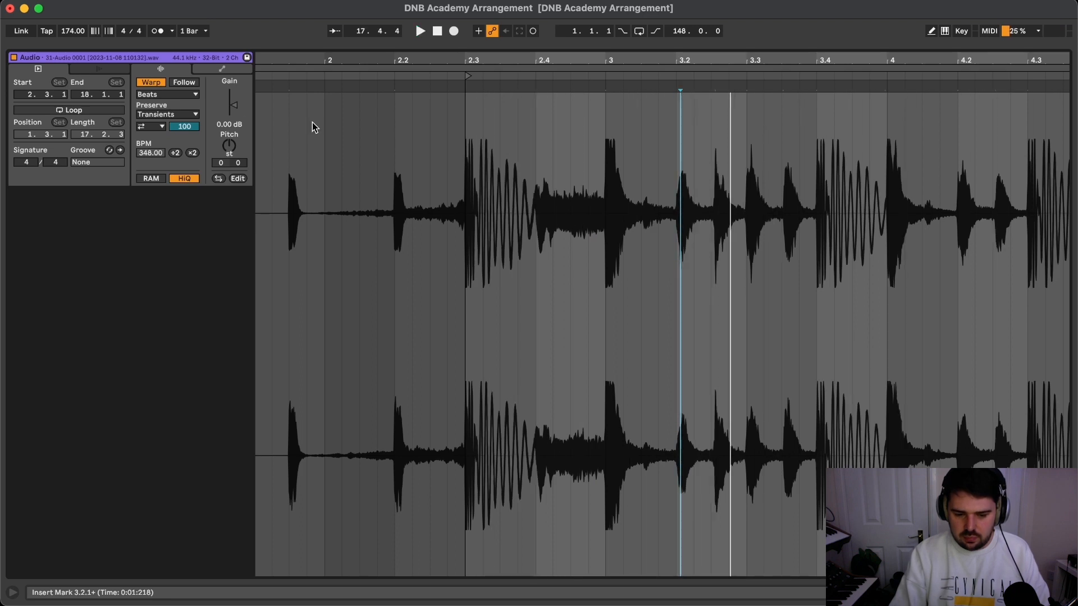
# - Try turning transient looping off and halving the clip's warp tempo to 174 BPM, and undo both changes
pyautogui.click(162, 127)
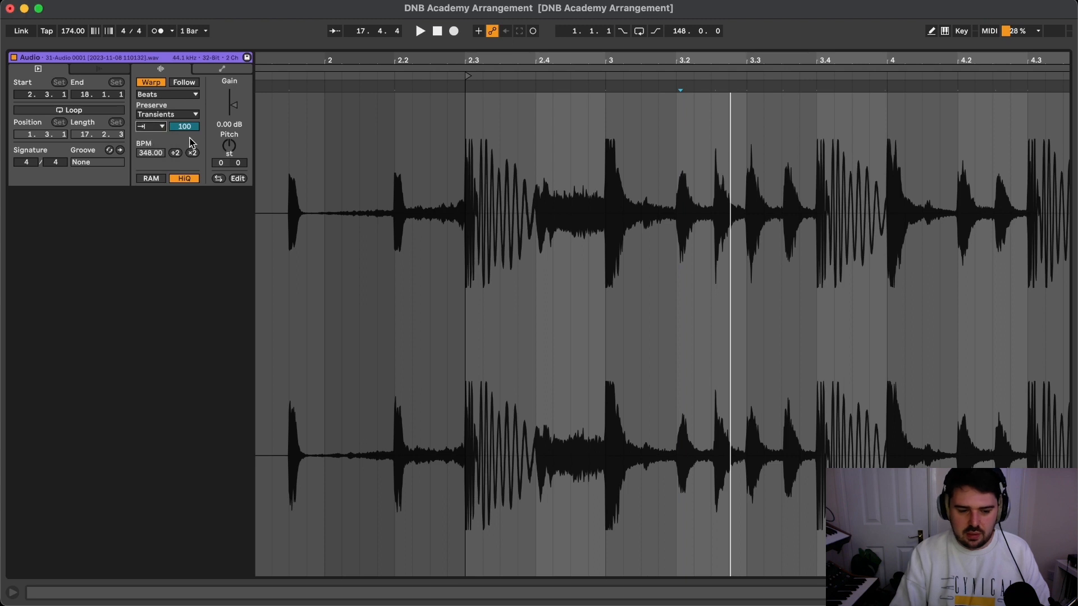
pyautogui.click(175, 154)
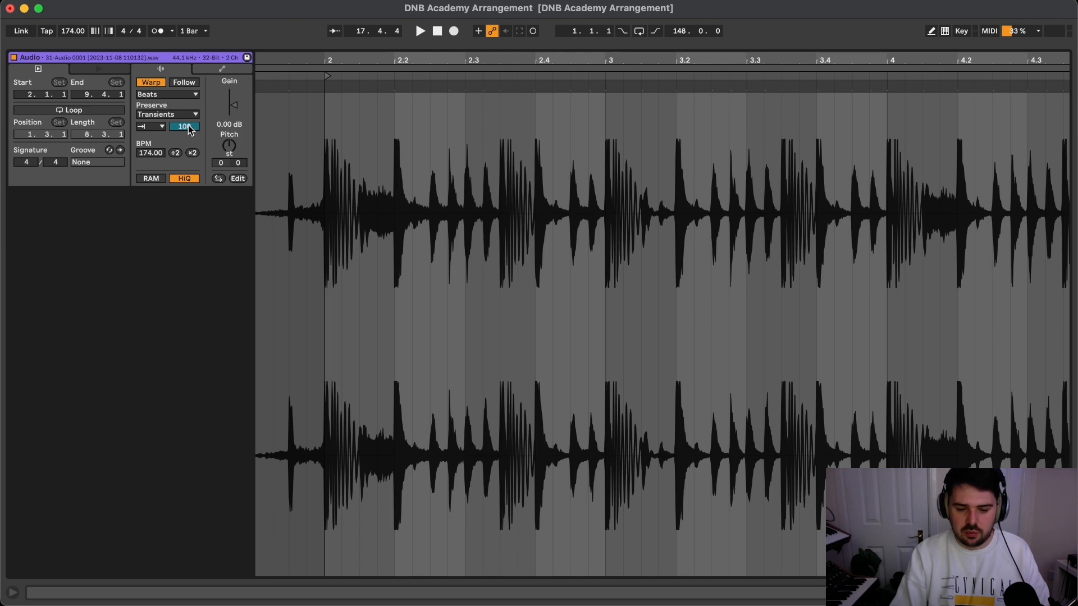
pyautogui.scroll(5, 362, 122)
pyautogui.press('super+z')
pyautogui.press('super+z')
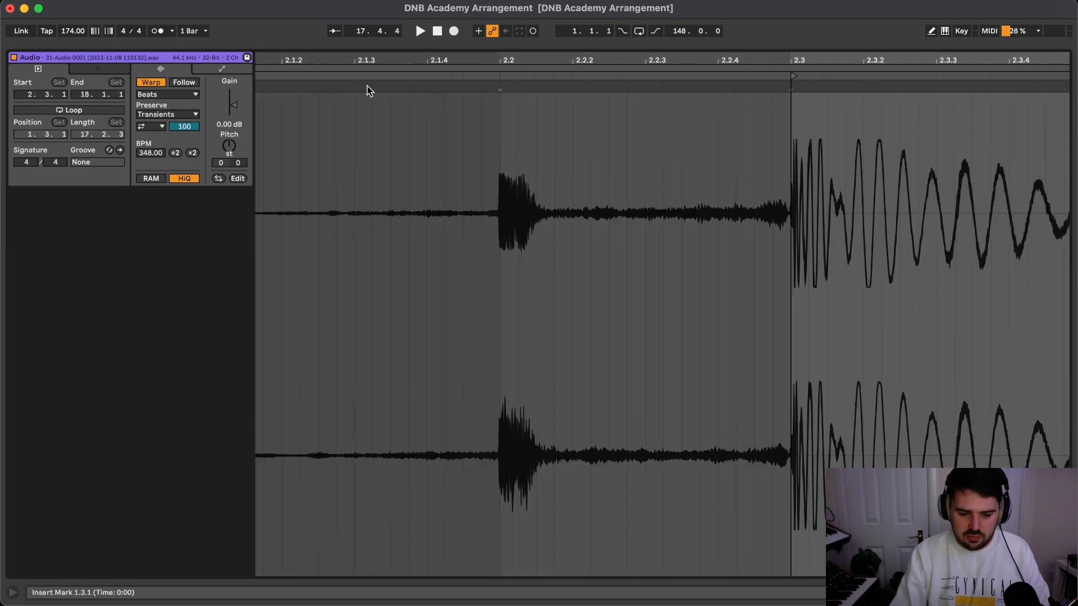
# - Halve the drum clip's warp tempo to 174 BPM and set its transient loop mode to off
pyautogui.scroll(-4, 499, 129)
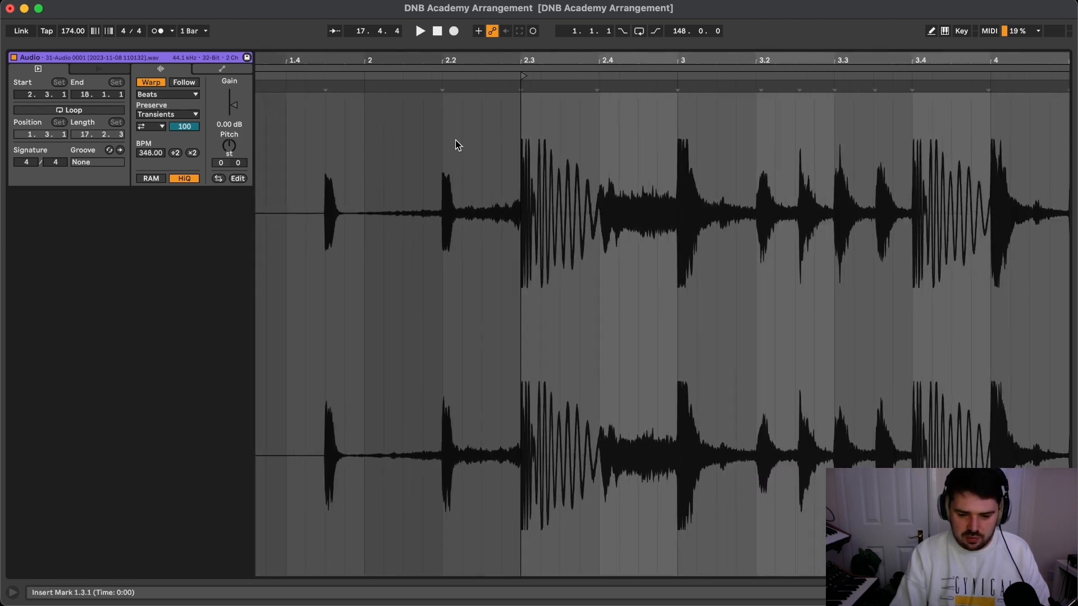
pyautogui.click(176, 152)
pyautogui.click(153, 127)
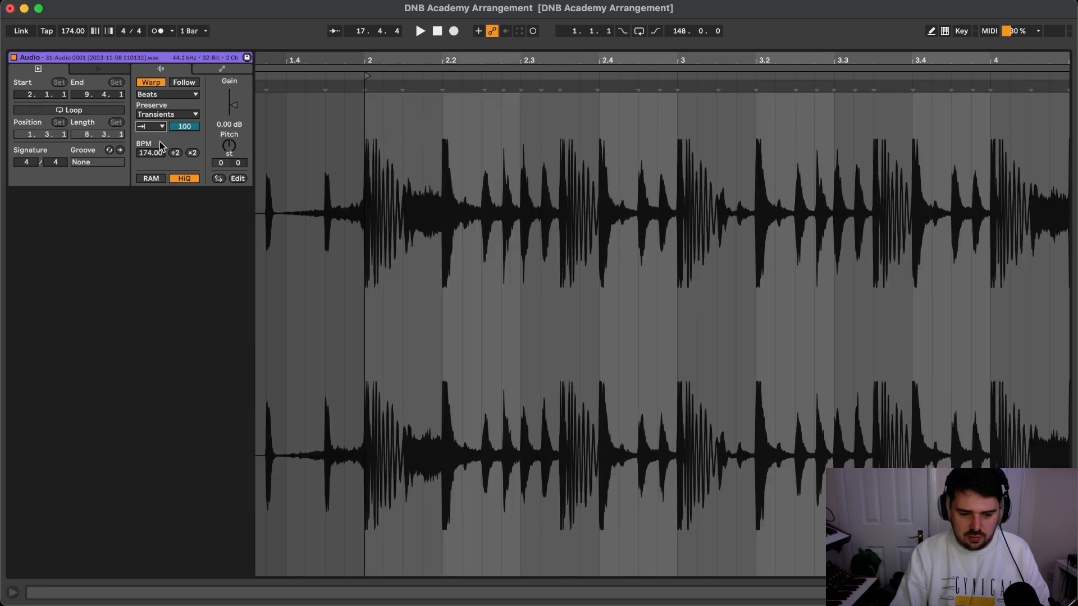
# - Lower the clip's Beats transient envelope to 23 while auditioning the tighter drums from bar 17
pyautogui.press('space')
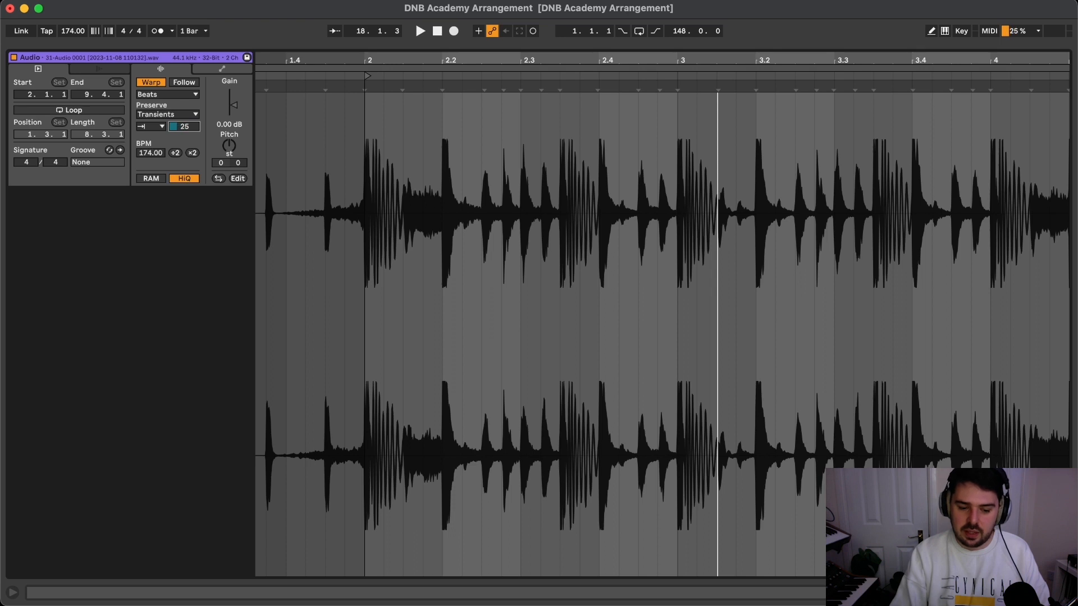
pyautogui.press('space')
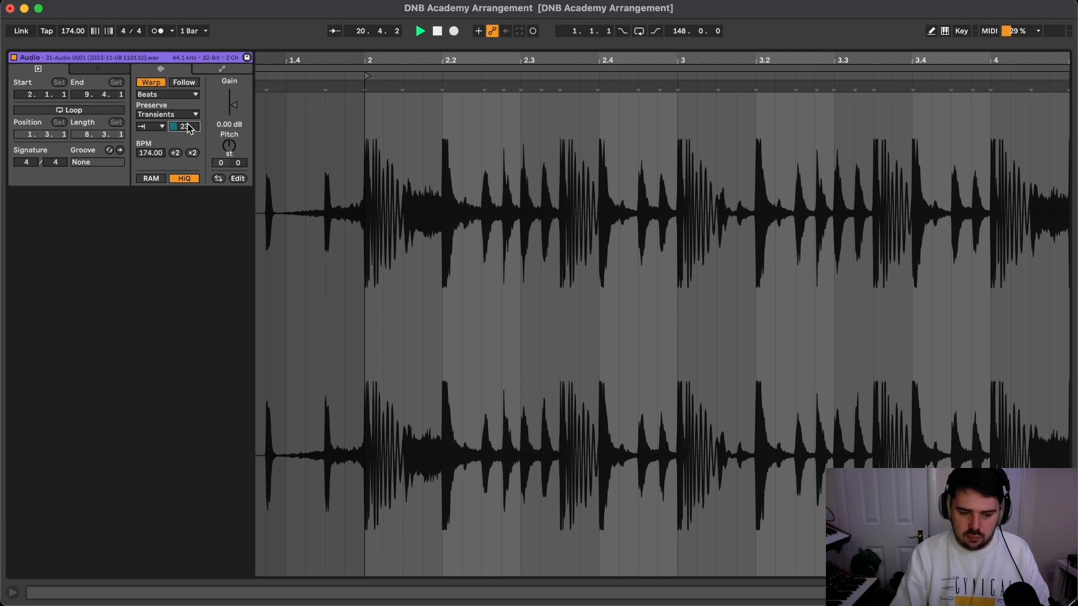
pyautogui.hotkey('shift', 'Tab')
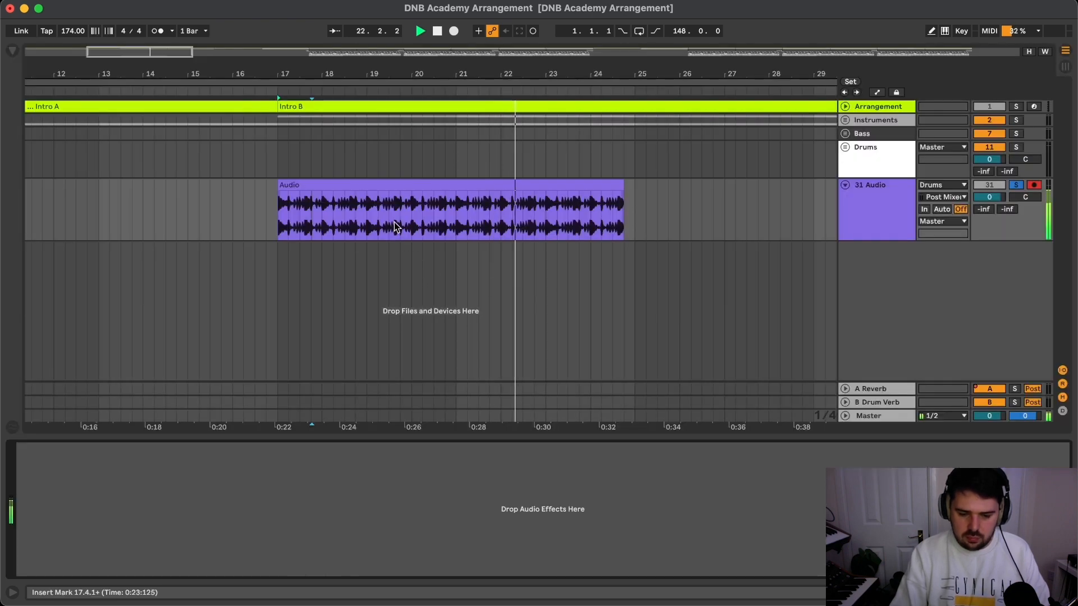
pyautogui.press('space')
# - Split the drum clip at bar 21 and extend the end of its second part to bar 25
pyautogui.click(456, 214)
pyautogui.press('-')
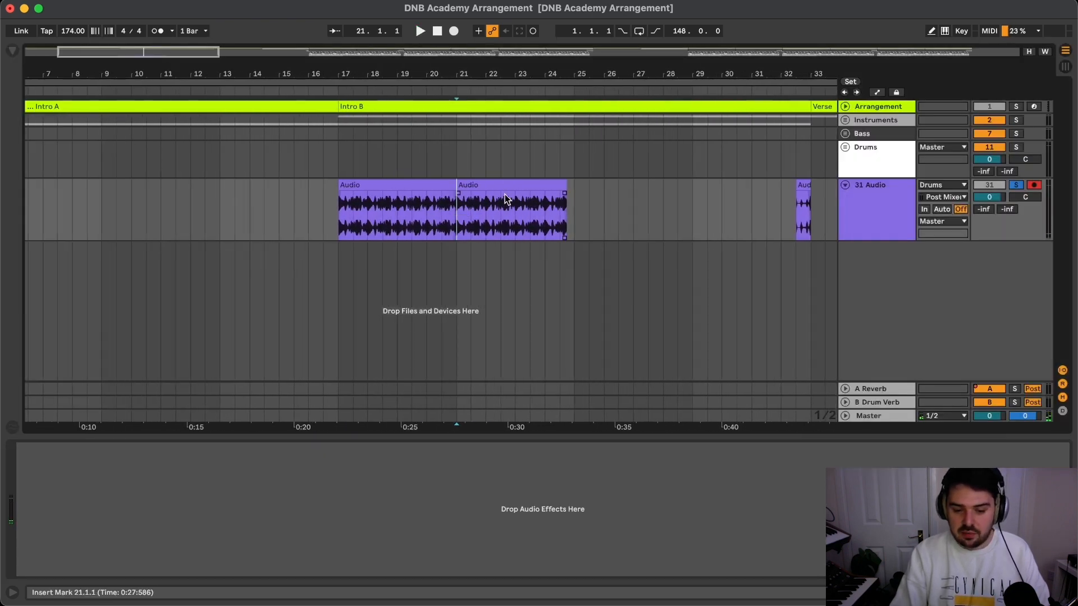
pyautogui.moveTo(559, 184); pyautogui.dragTo(580, 184)
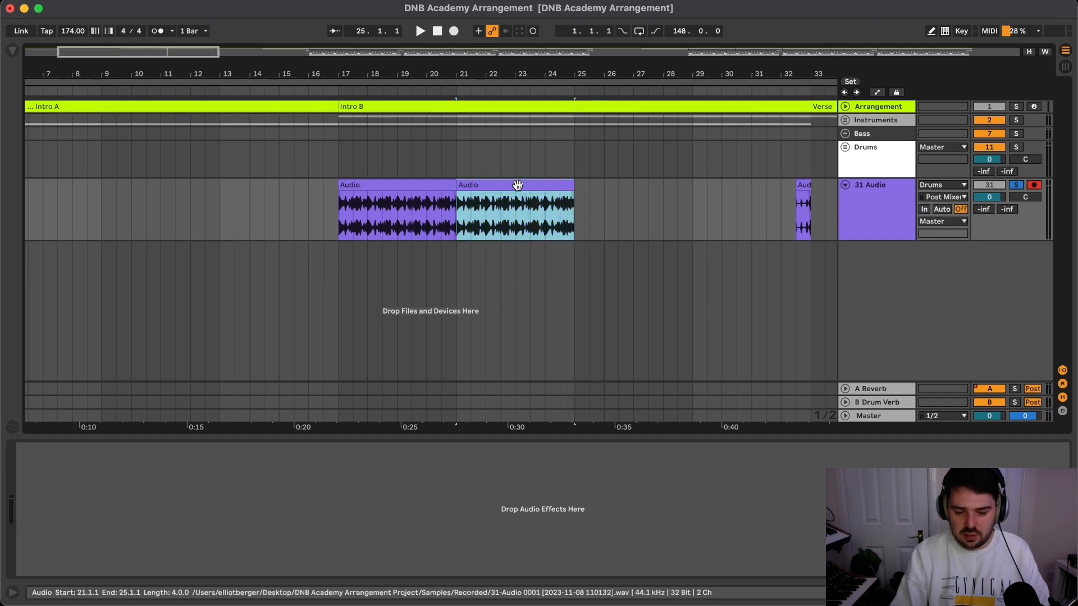
# - Move the bar 21–25 part to bar 17 in place of the first part, and play from there with the track unsoloed
pyautogui.press('Delete')
pyautogui.click(342, 208)
pyautogui.click(337, 212)
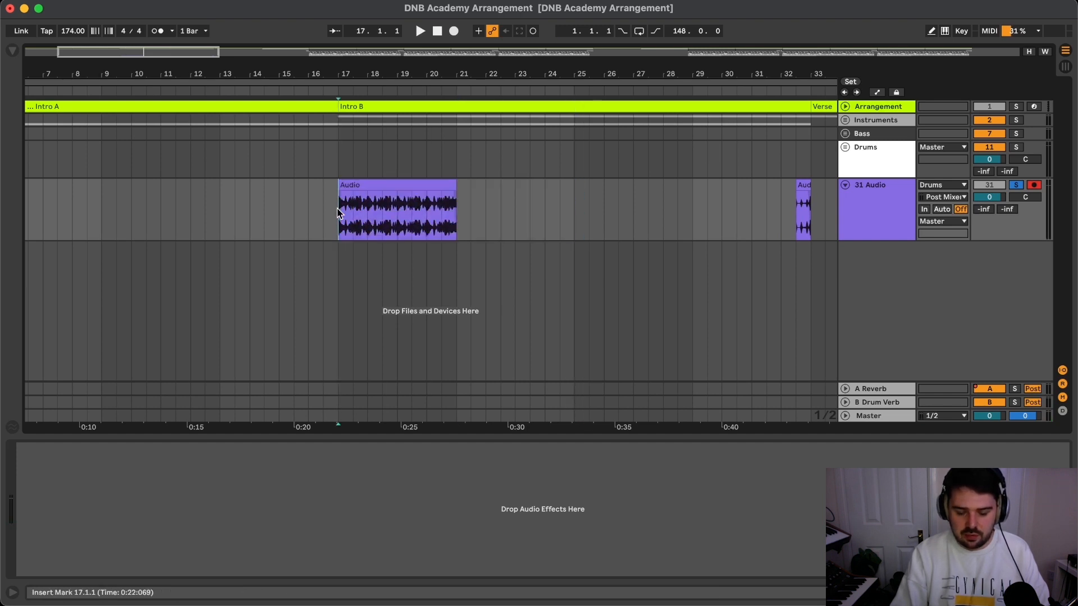
pyautogui.scroll(-5, 337, 211)
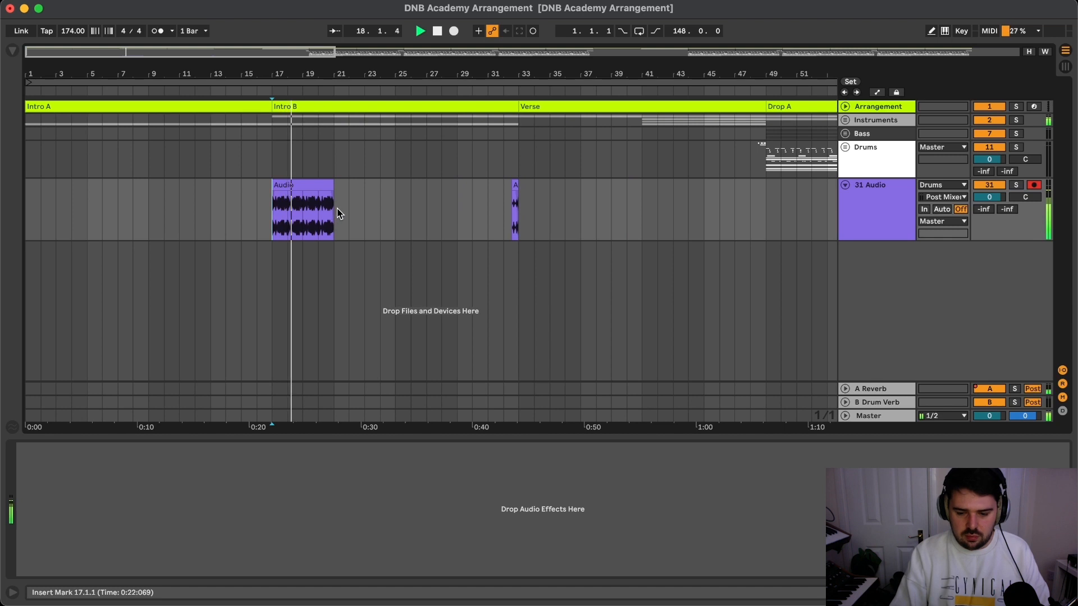
# - Duplicate the bar 17–21 clip into bars 21–25 and raise the first clip's transient envelope to 53
pyautogui.click(312, 186)
pyautogui.press('super+d')
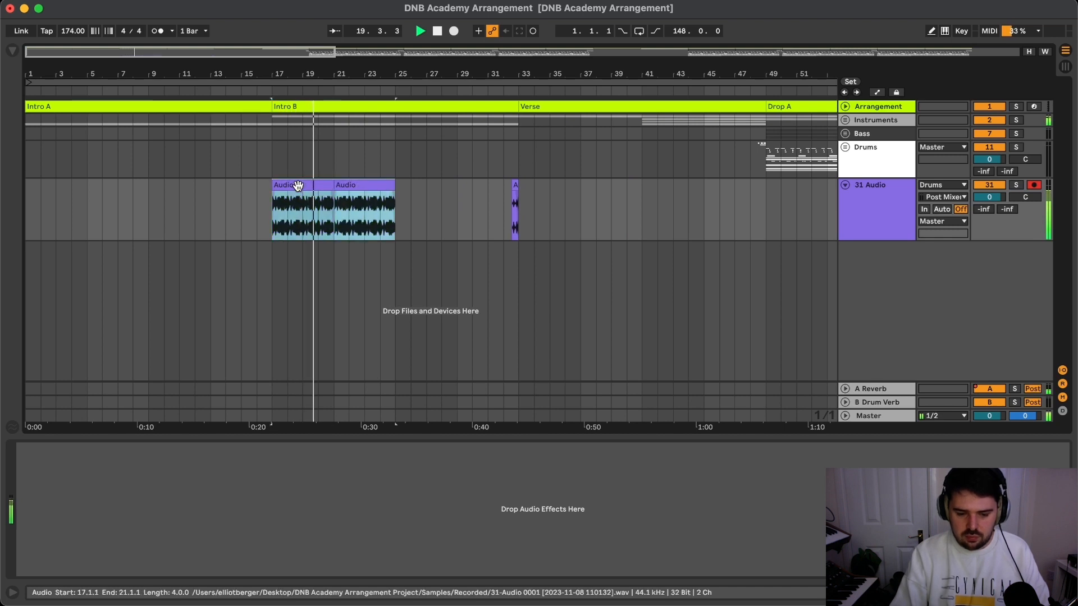
pyautogui.doubleClick(298, 186)
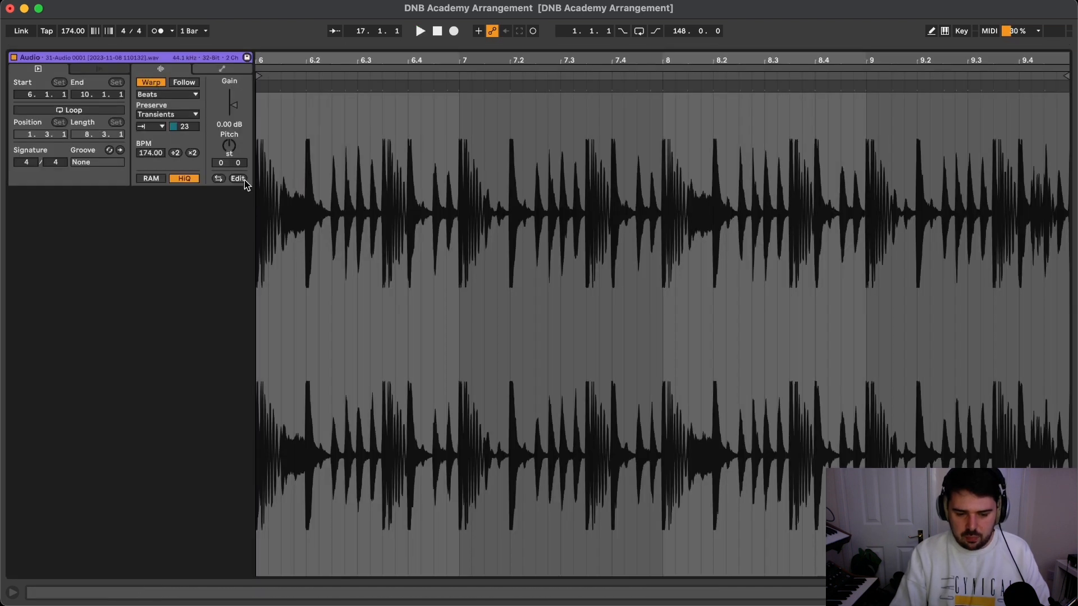
pyautogui.moveTo(184, 127); pyautogui.dragTo(184, 129)
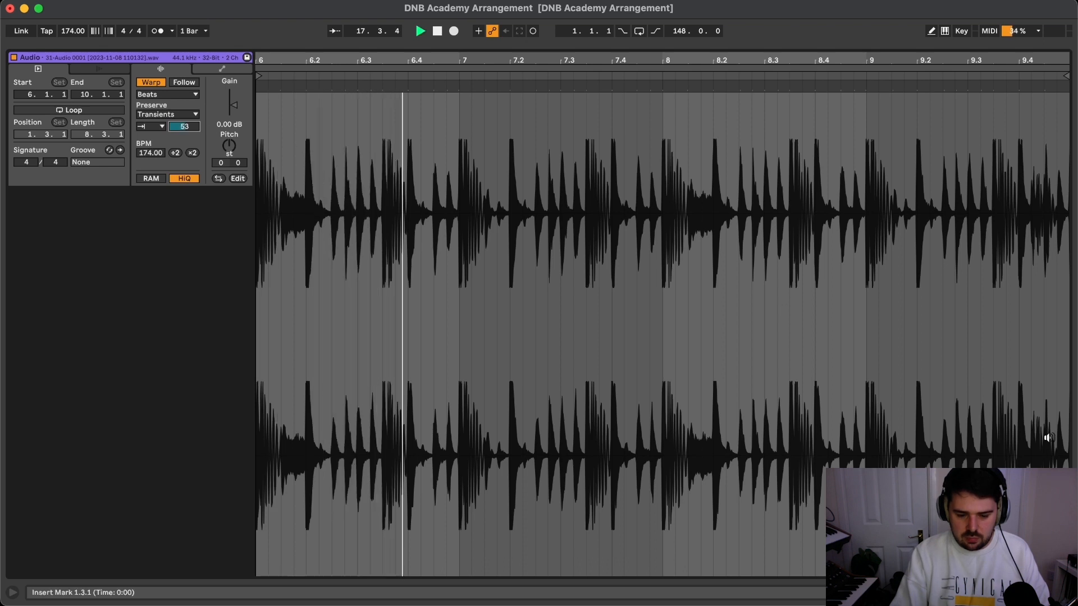
pyautogui.click(1027, 593)
# - Try duplicating the two four-bar clips across bars 25–33, and undo the duplication
pyautogui.click(299, 183)
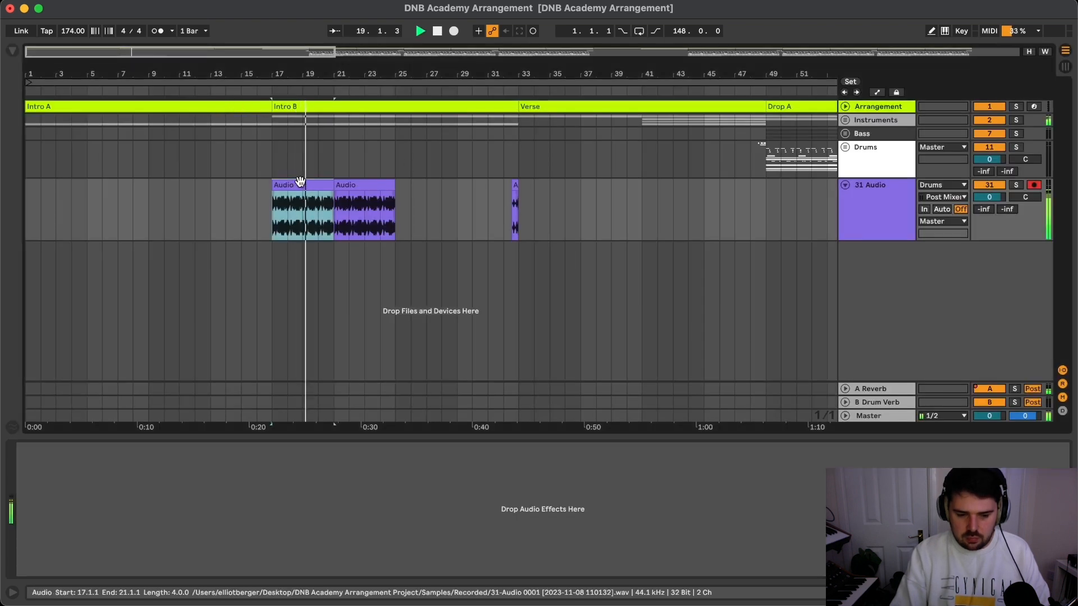
pyautogui.press('super+d')
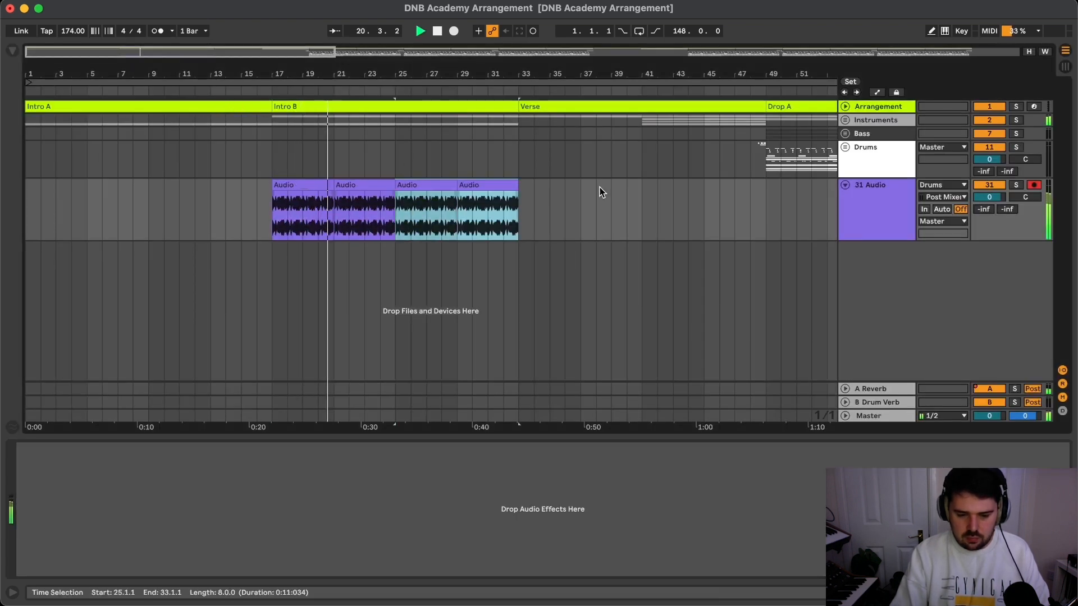
pyautogui.scroll(5, 499, 193)
pyautogui.press('super+z')
pyautogui.press('-')
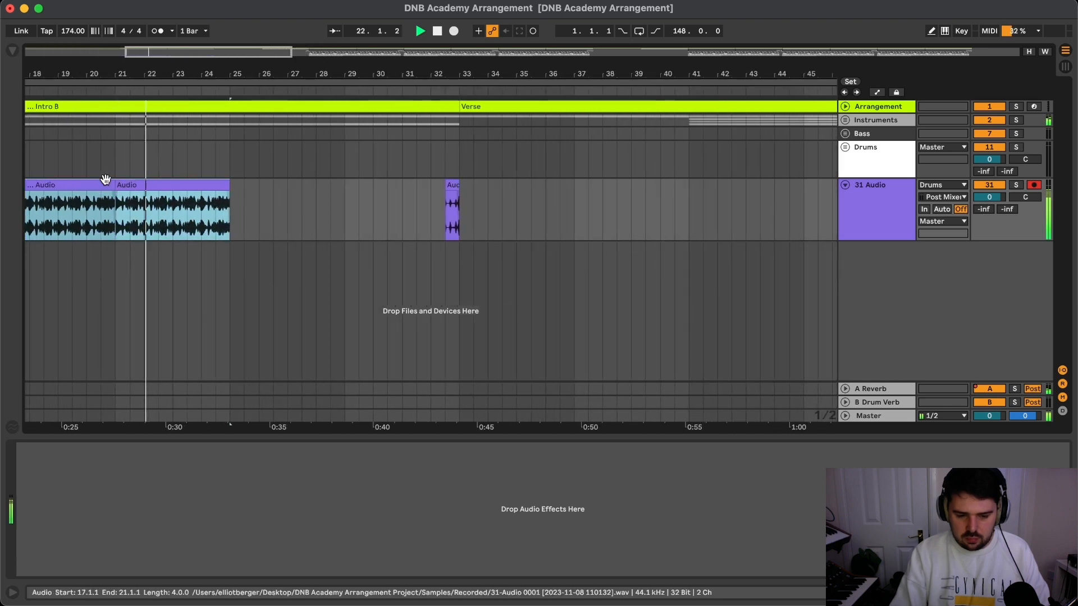
# - Split the first four-bar drum clip at bar 19 and duplicate its first half over bars 19–21
pyautogui.click(105, 183)
pyautogui.hscroll(-3, 181, 210)
pyautogui.click(132, 221)
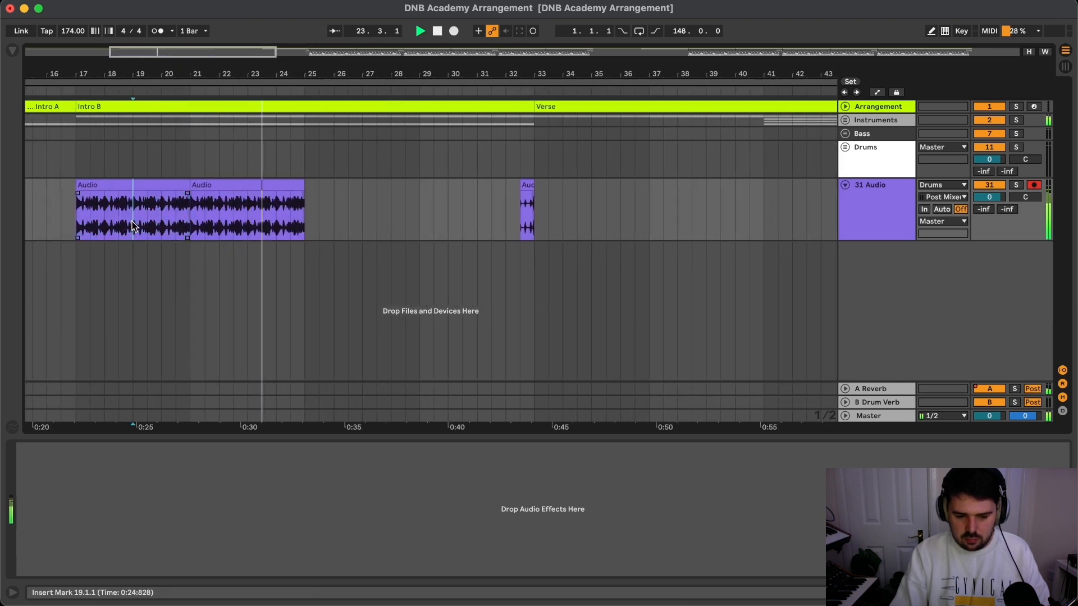
pyautogui.press('super+e')
pyautogui.click(121, 184)
pyautogui.press('super+d')
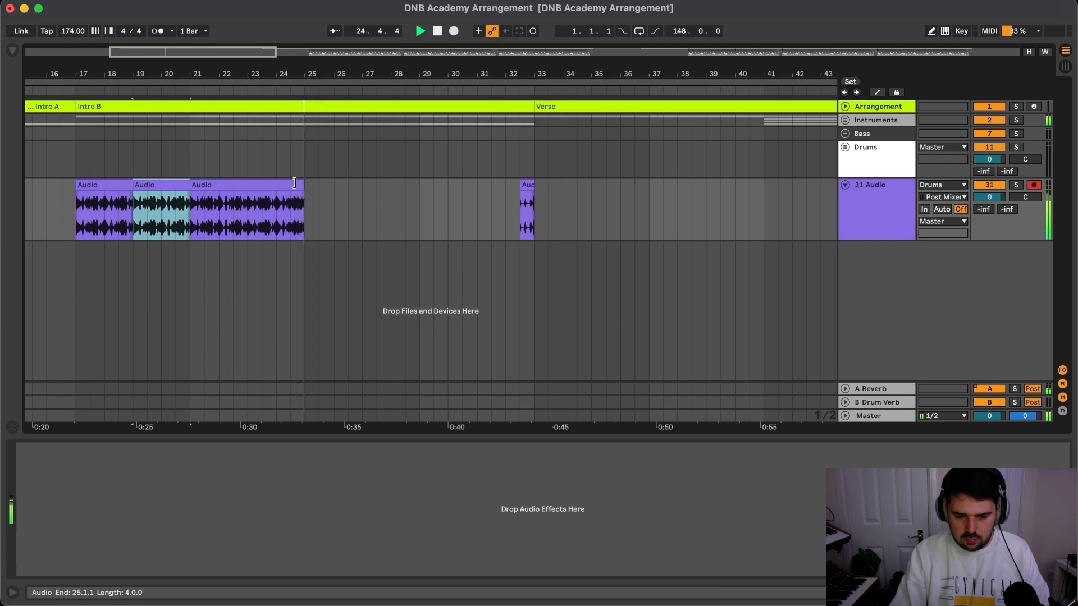
# - Copy the two two-bar clips from bars 17–21 to bars 25–29, undoing an extra duplication
pyautogui.click(292, 184)
pyautogui.click(138, 184)
pyautogui.keyDown('shift'); pyautogui.click(114, 185); pyautogui.keyUp('shift')
pyautogui.click(305, 219)
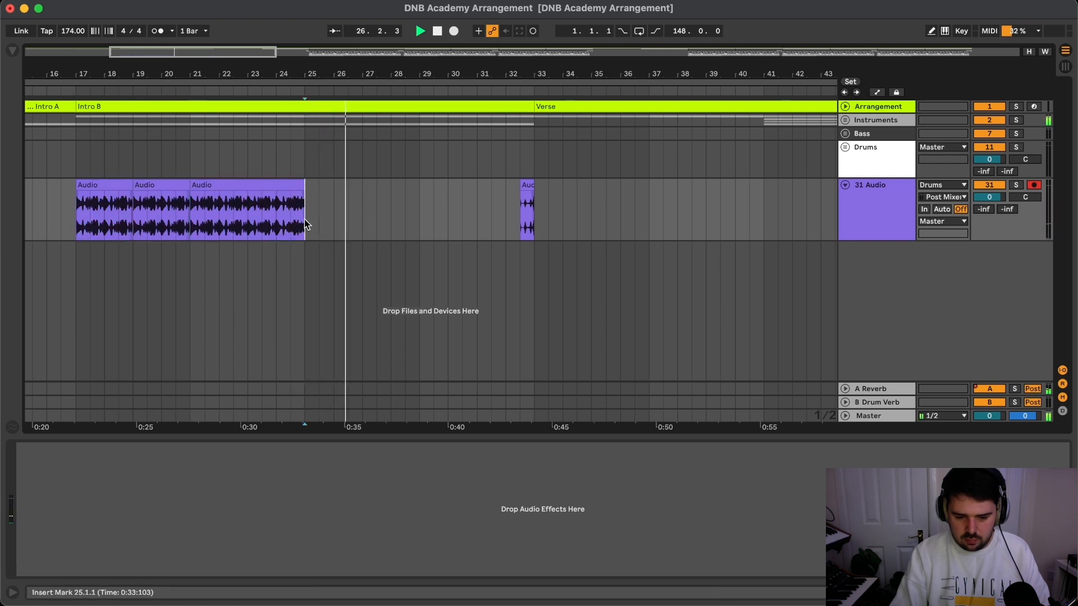
pyautogui.press('super+v')
pyautogui.press('super+d')
pyautogui.press('super+z')
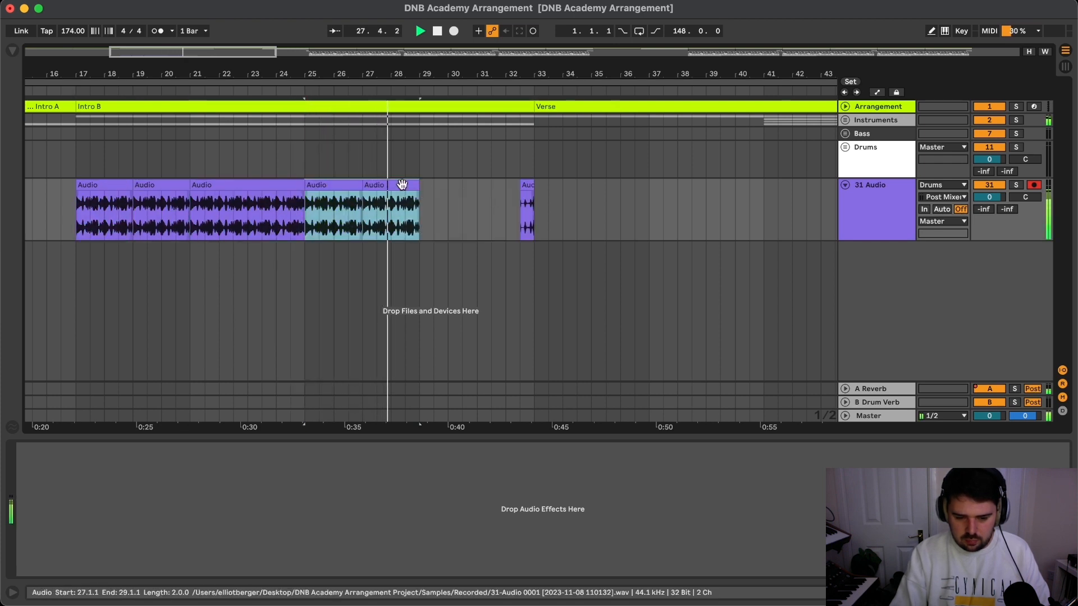
# - Duplicate the bar 27–29 clip to bar 29, split it at 30.3, and copy its first part to bar 31 before the fill
pyautogui.click(393, 185)
pyautogui.press('super+d')
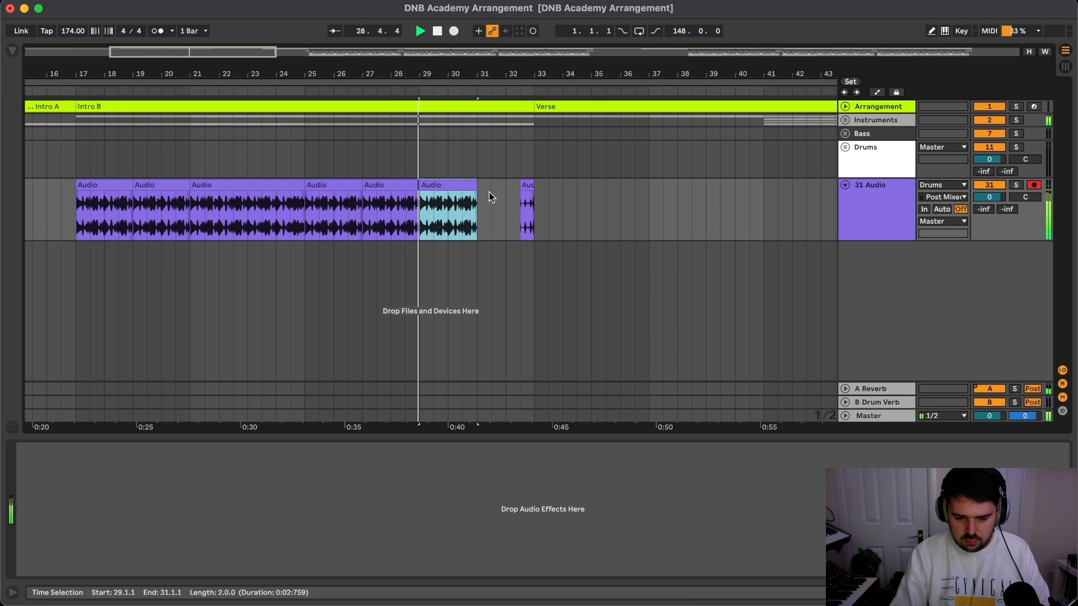
pyautogui.click(459, 209)
pyautogui.press('super+e')
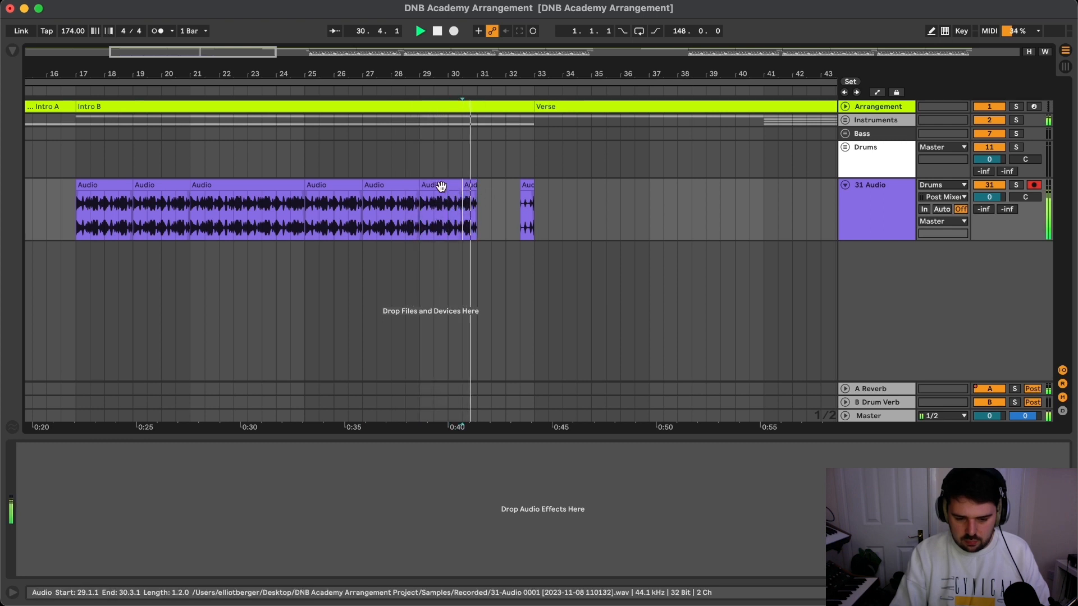
pyautogui.moveTo(440, 186); pyautogui.dragTo(498, 186)
# - Play from bar 17 and lower the pitch of all the drum clips across bars 17–33 together
pyautogui.scroll(-4, 498, 189)
pyautogui.scroll(-3, 486, 195)
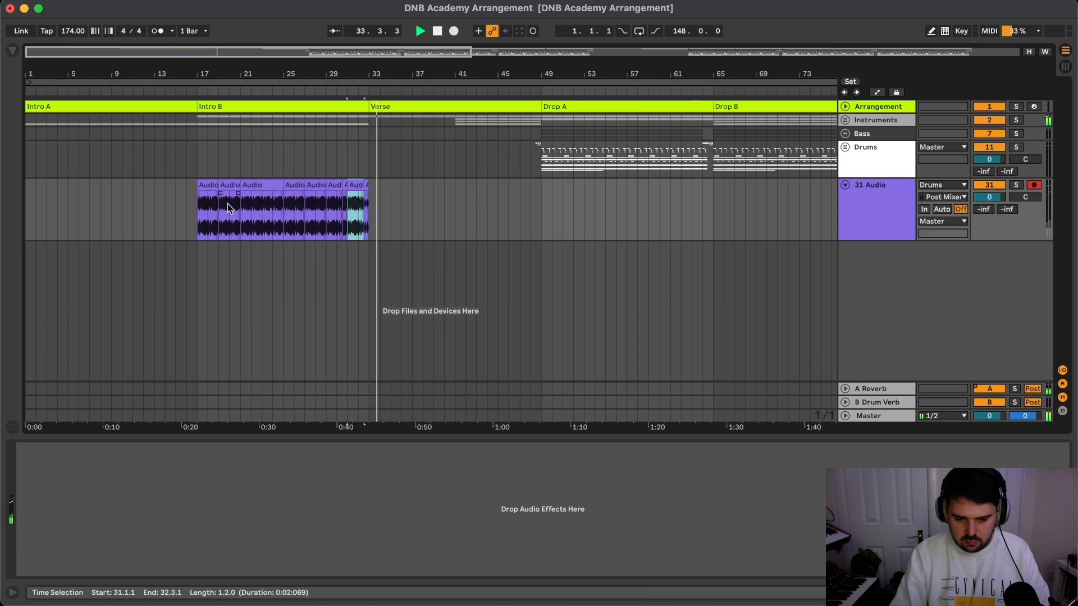
pyautogui.click(203, 224)
pyautogui.press('space')
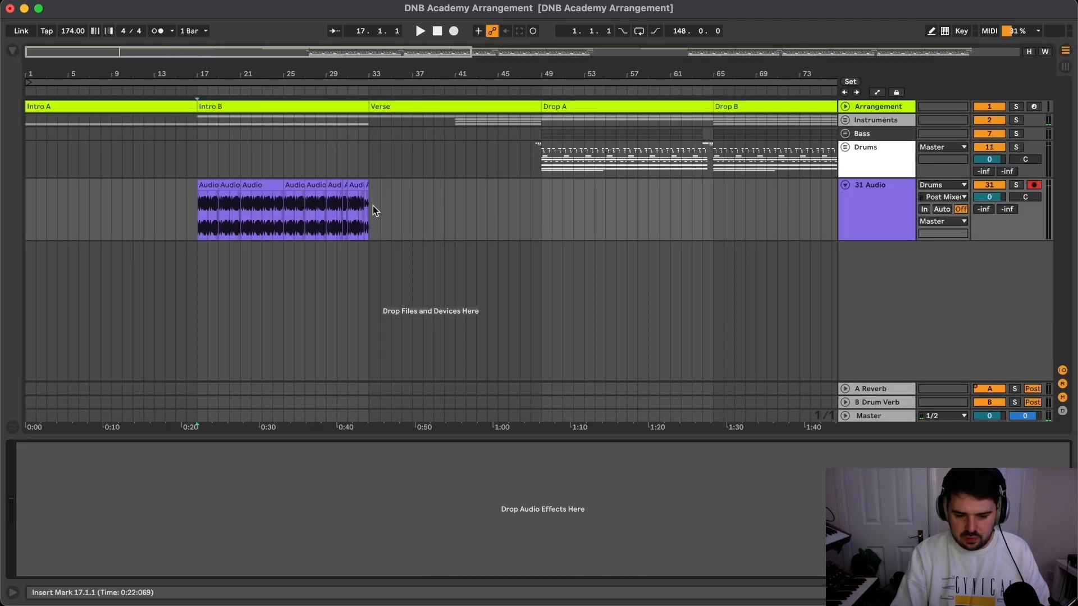
pyautogui.moveTo(373, 211); pyautogui.dragTo(193, 214)
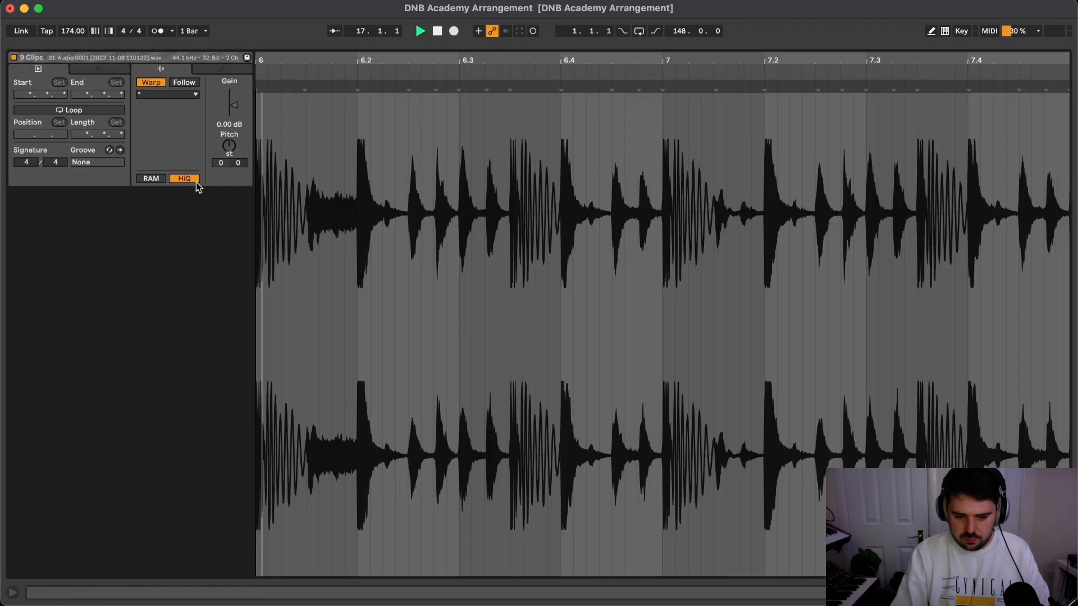
pyautogui.moveTo(229, 146); pyautogui.dragTo(229, 151)
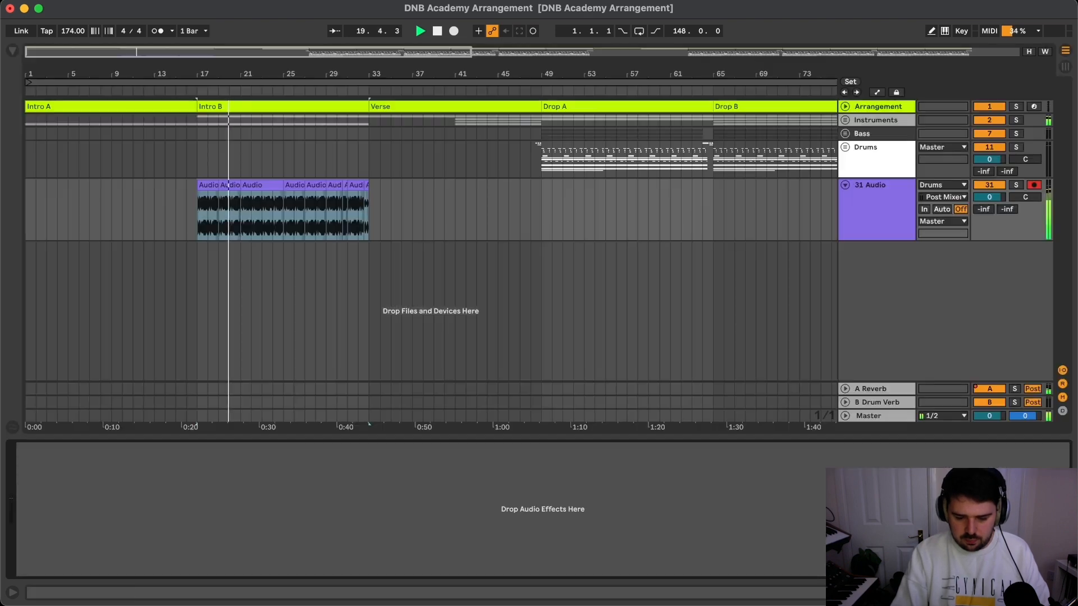
# - Add soothe2 from the Effects collection to the 31 Audio track, lower its mix during playback, and close its window
pyautogui.click(15, 52)
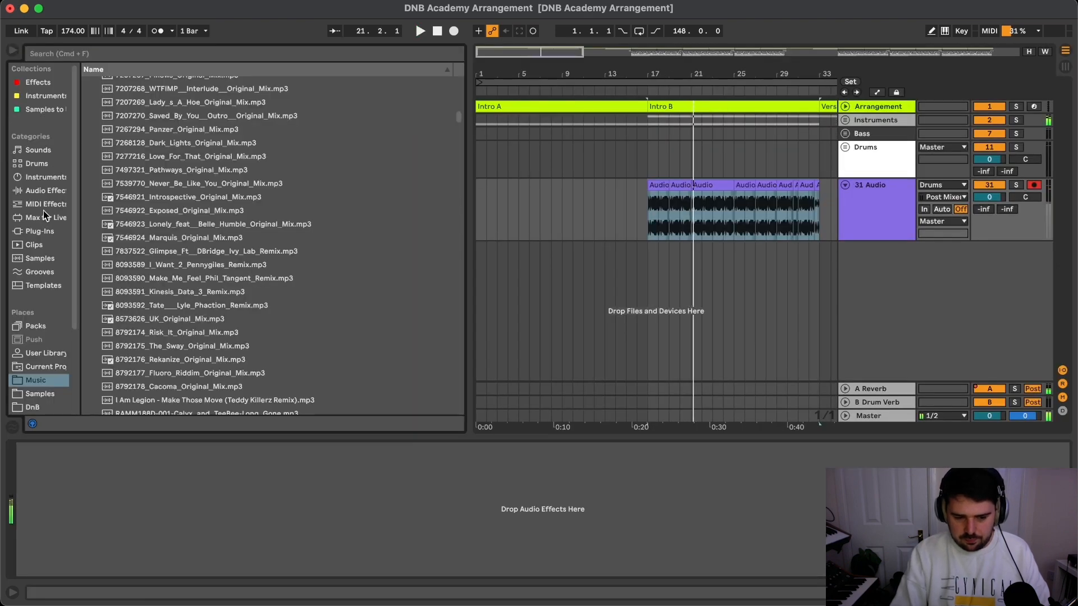
pyautogui.click(47, 192)
pyautogui.click(46, 84)
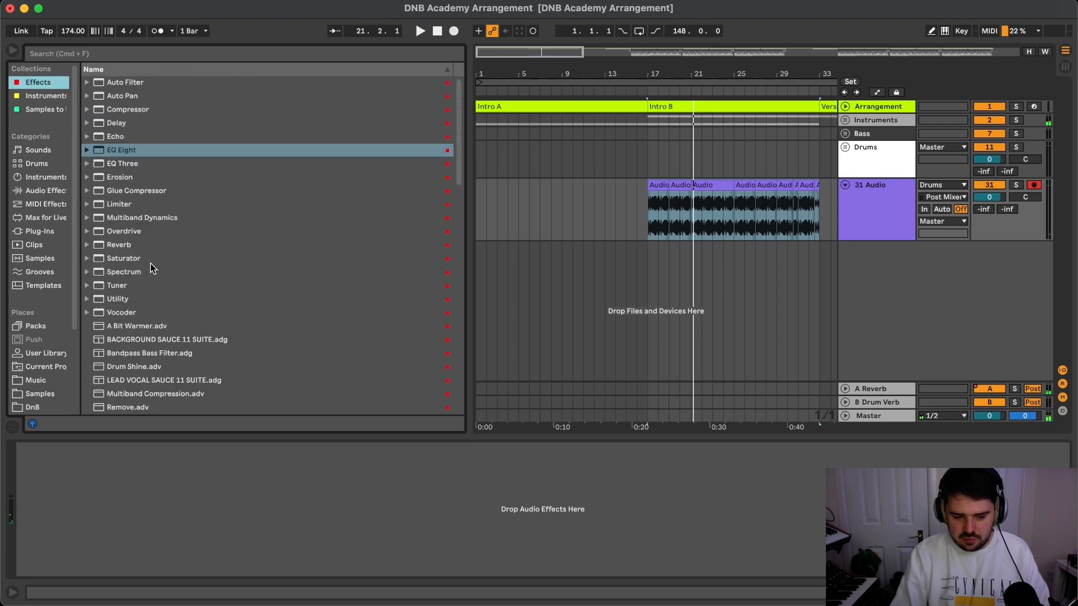
pyautogui.scroll(-15, 150, 261)
pyautogui.moveTo(128, 264); pyautogui.dragTo(191, 466)
pyautogui.press('space')
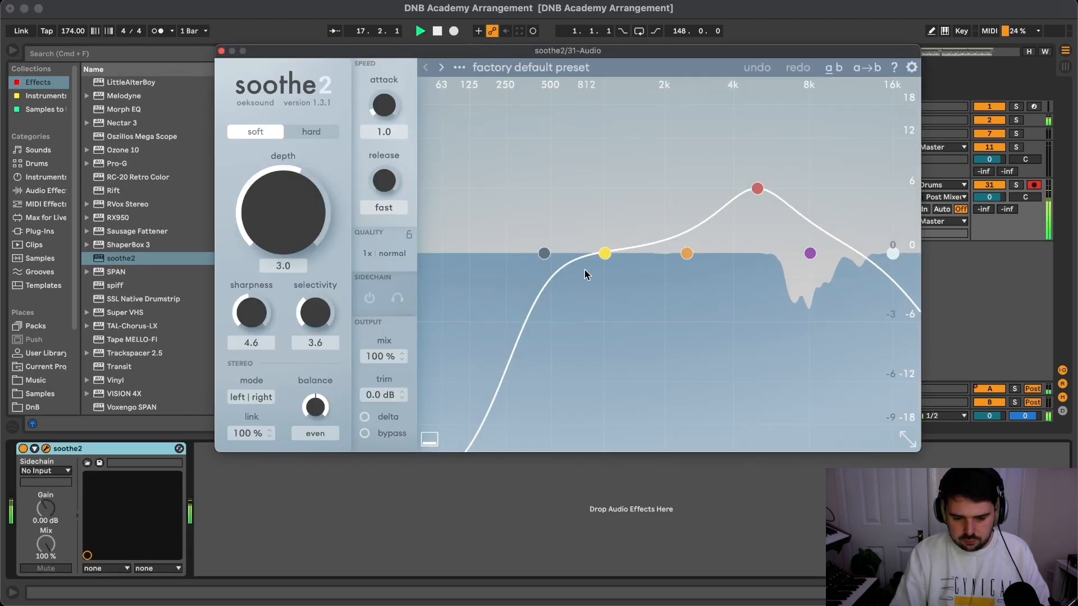
pyautogui.moveTo(386, 351); pyautogui.dragTo(388, 410)
pyautogui.press('space')
pyautogui.click(218, 52)
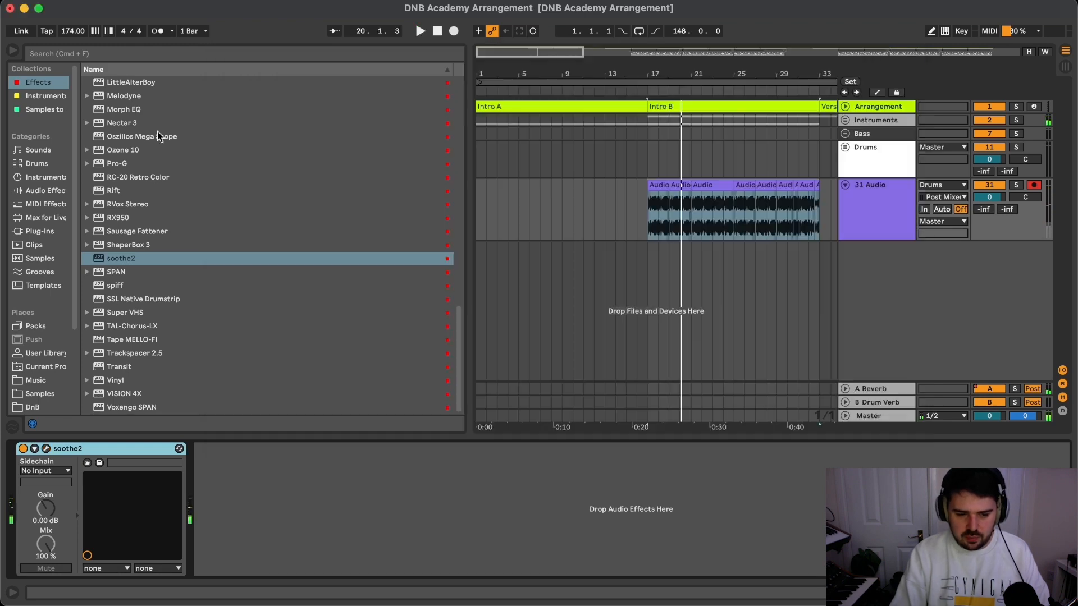
# - Add EQ Eight after soothe2 and set band 1 to a low cut at about 144 Hz
pyautogui.scroll(15, 146, 140)
pyautogui.click(131, 150)
pyautogui.doubleClick(130, 149)
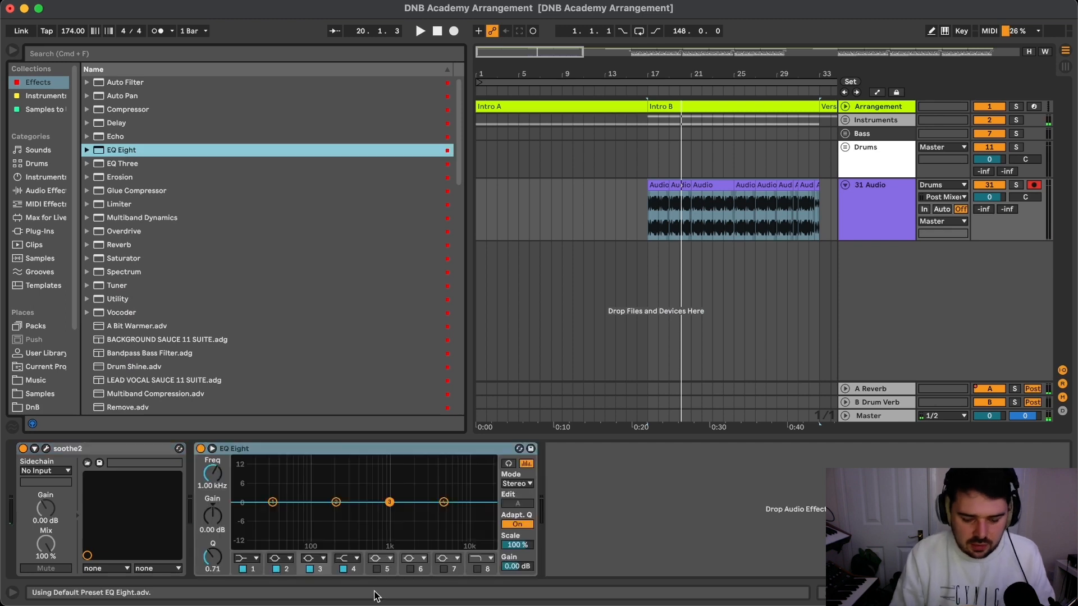
pyautogui.click(242, 558)
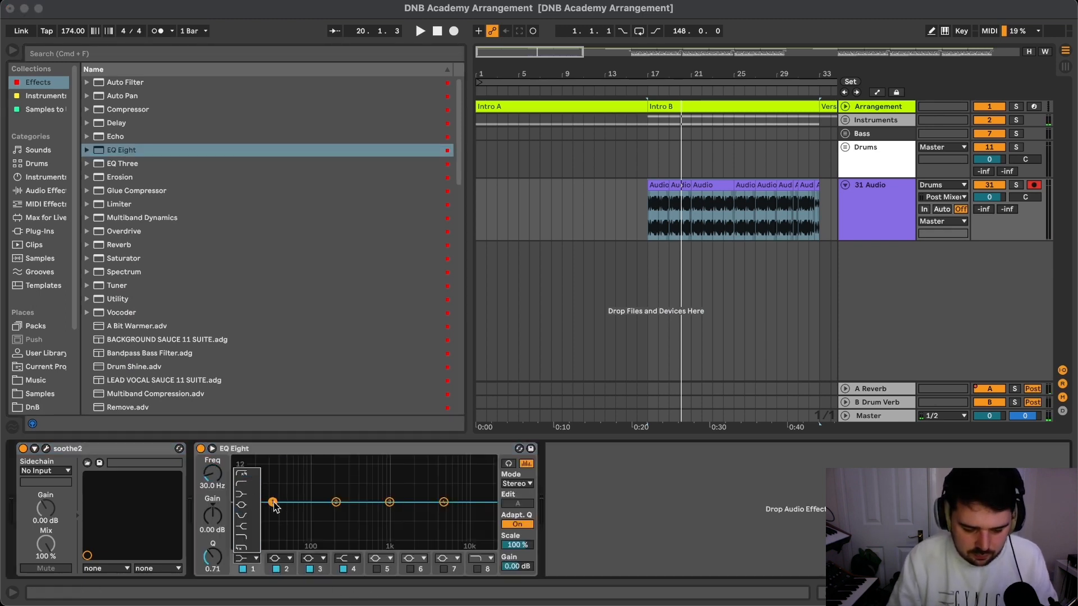
pyautogui.click(241, 483)
pyautogui.press('space')
pyautogui.press('space')
pyautogui.moveTo(273, 510); pyautogui.dragTo(325, 513)
pyautogui.press('space')
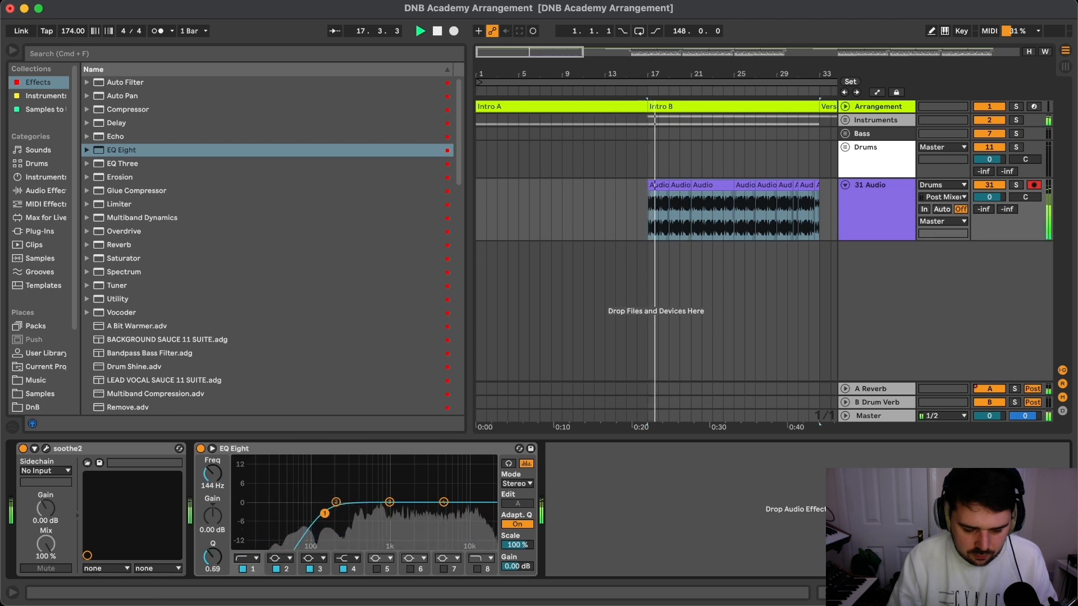
# - Enable EQ Eight's band 8 high cut and bring it down to about 2.15 kHz
pyautogui.click(477, 569)
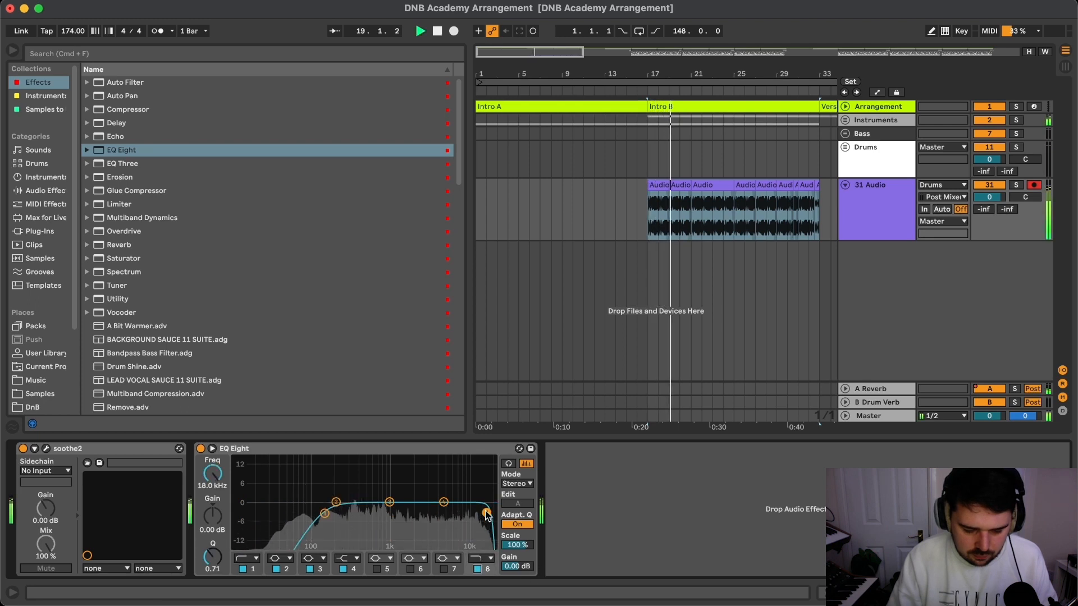
pyautogui.moveTo(486, 514); pyautogui.dragTo(415, 515)
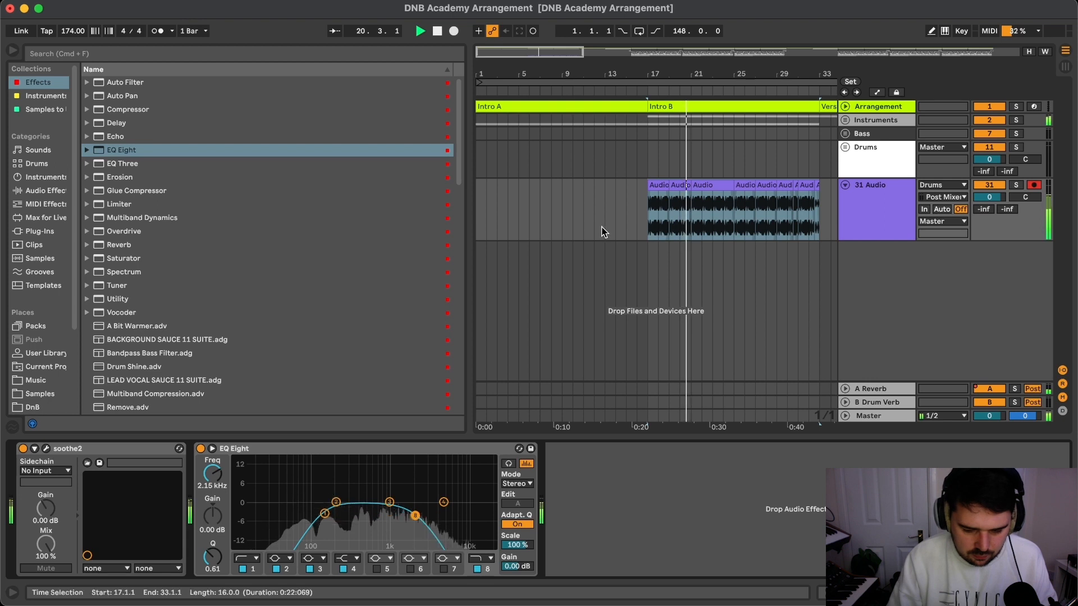
pyautogui.press('w')
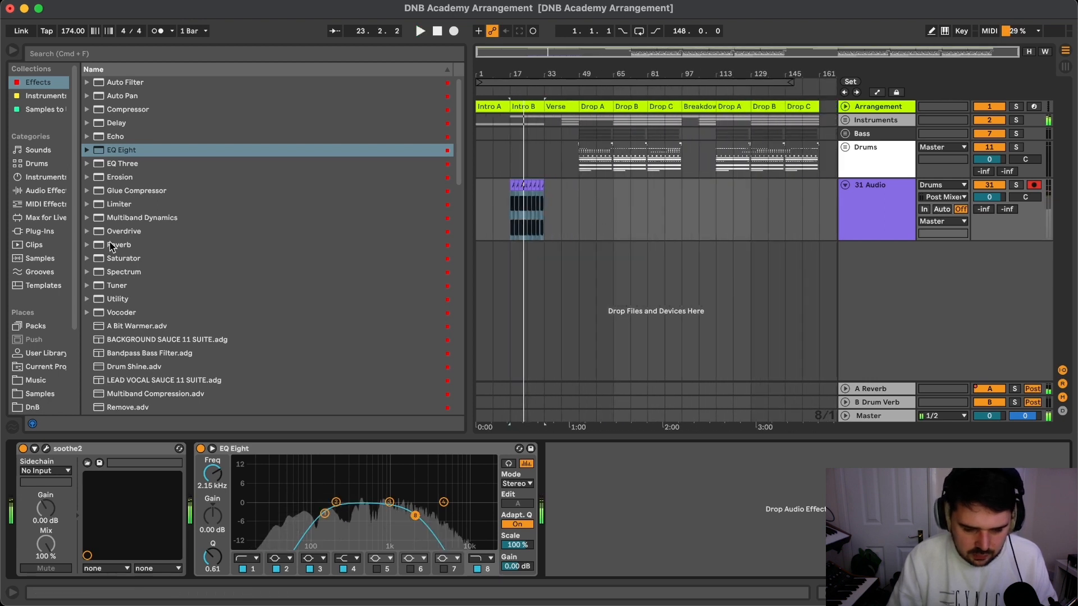
# - Add a Reverb after EQ Eight with a 275 ms decay and its input Hi Cut switched off, checking it in playback
pyautogui.click(126, 250)
pyautogui.moveTo(584, 476); pyautogui.dragTo(589, 475)
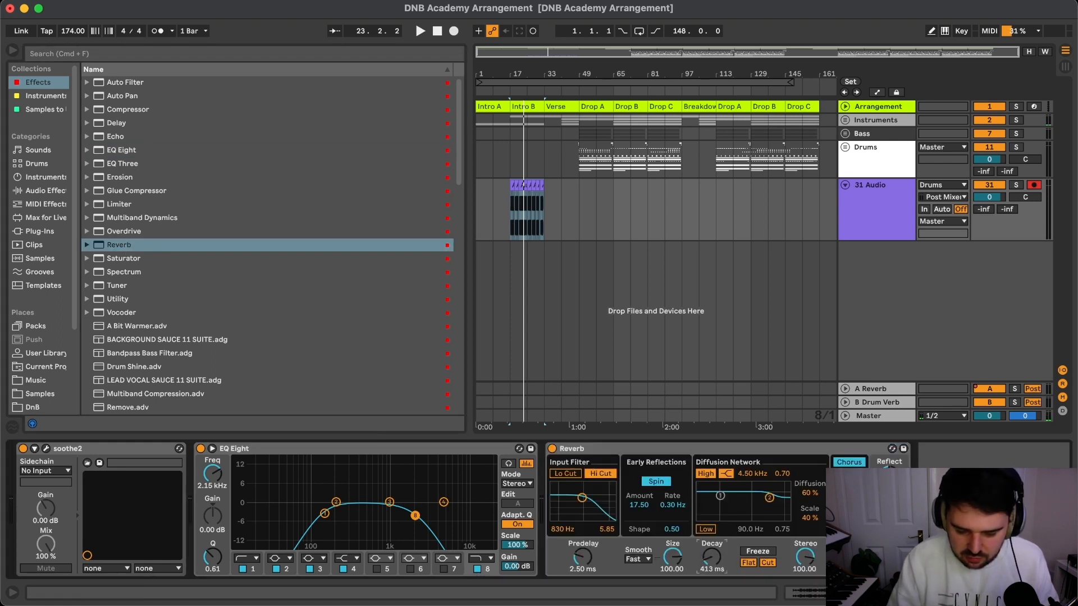
pyautogui.press('space')
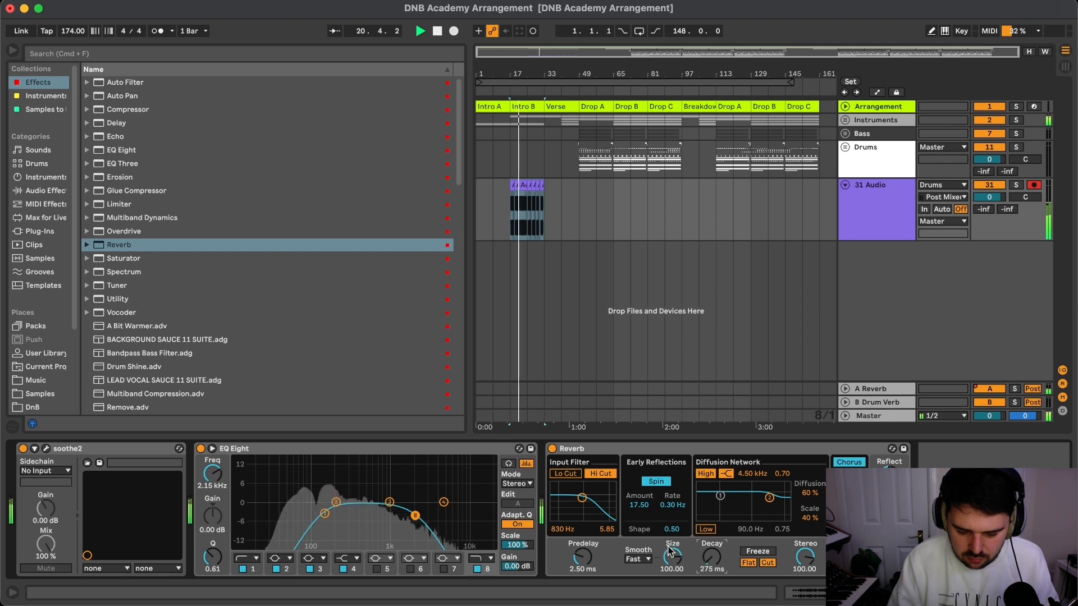
pyautogui.click(596, 472)
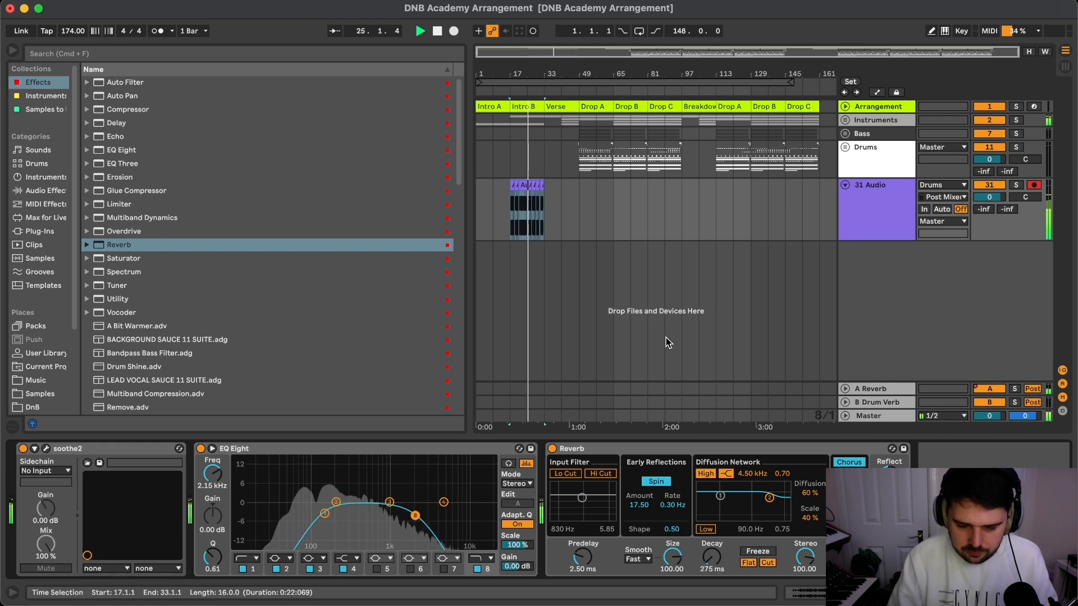
pyautogui.press('space')
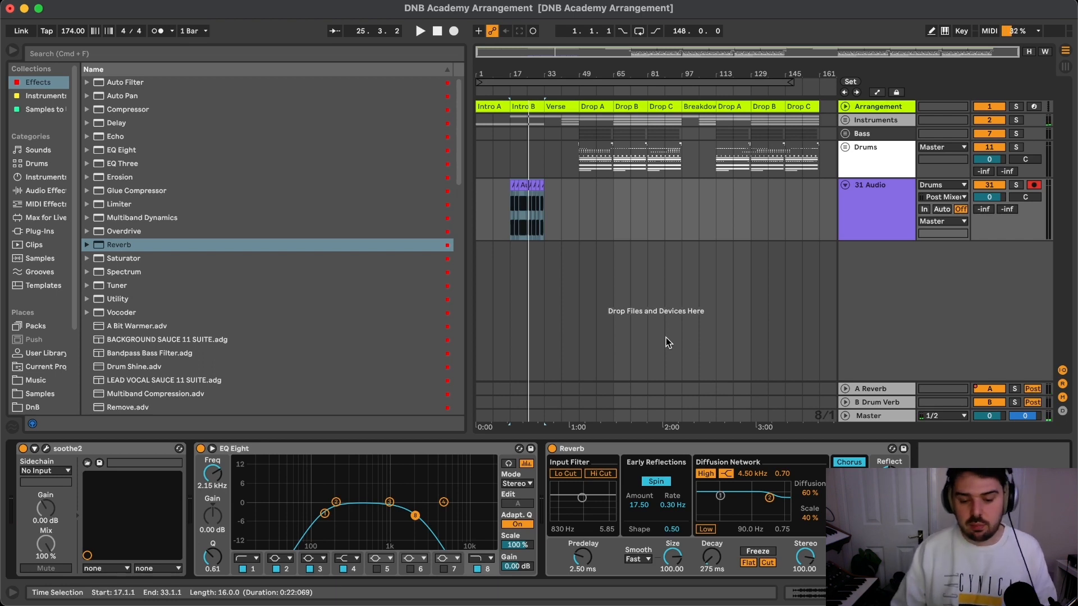
# - Hide the device chain and the browser to enlarge the arrangement, and listen to the processed drums in Intro B
pyautogui.click(512, 196)
pyautogui.press('z')
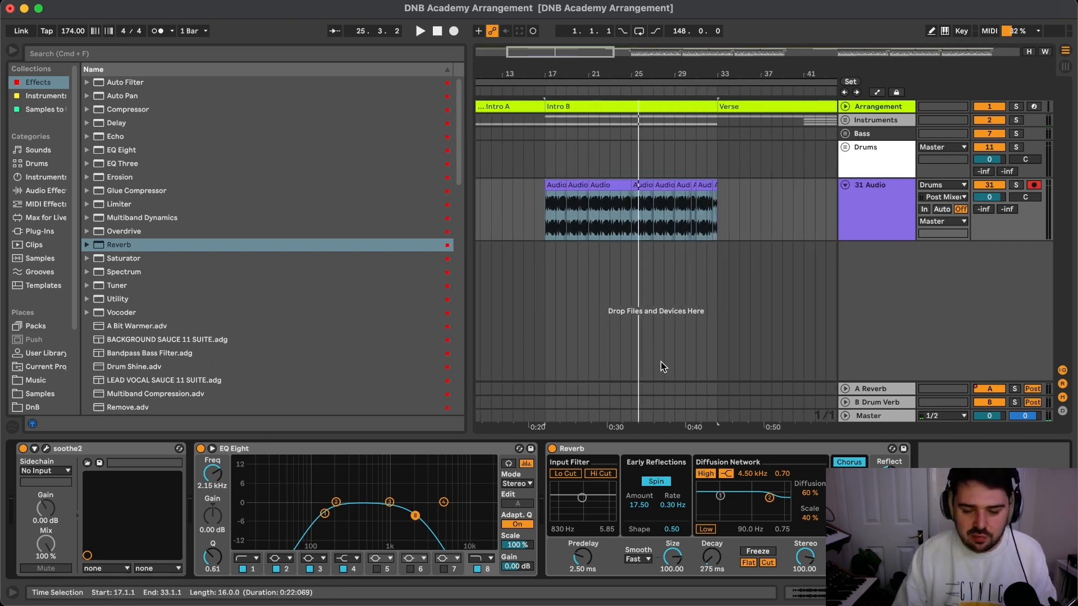
pyautogui.press('super+alt+l')
pyautogui.scroll(-5, 571, 225)
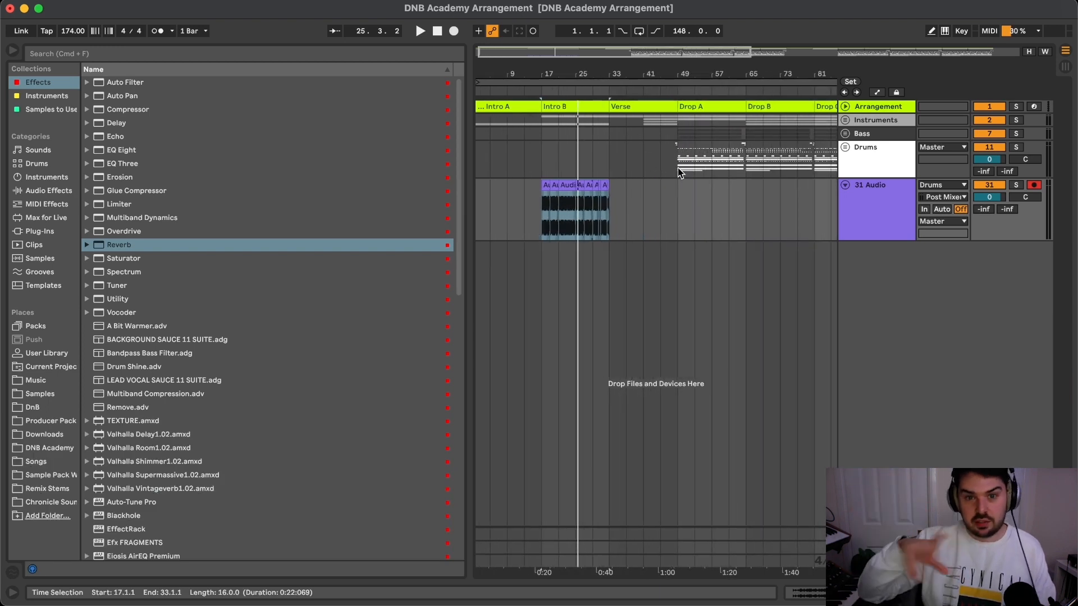
pyautogui.press('space')
pyautogui.scroll(-3, 583, 189)
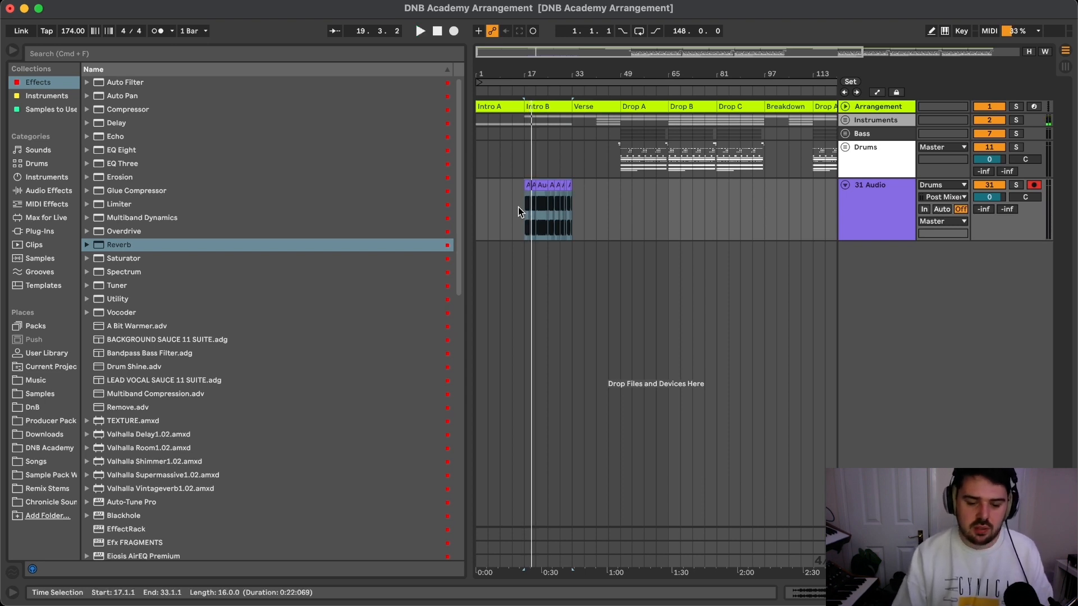
pyautogui.press('space')
pyautogui.click(12, 51)
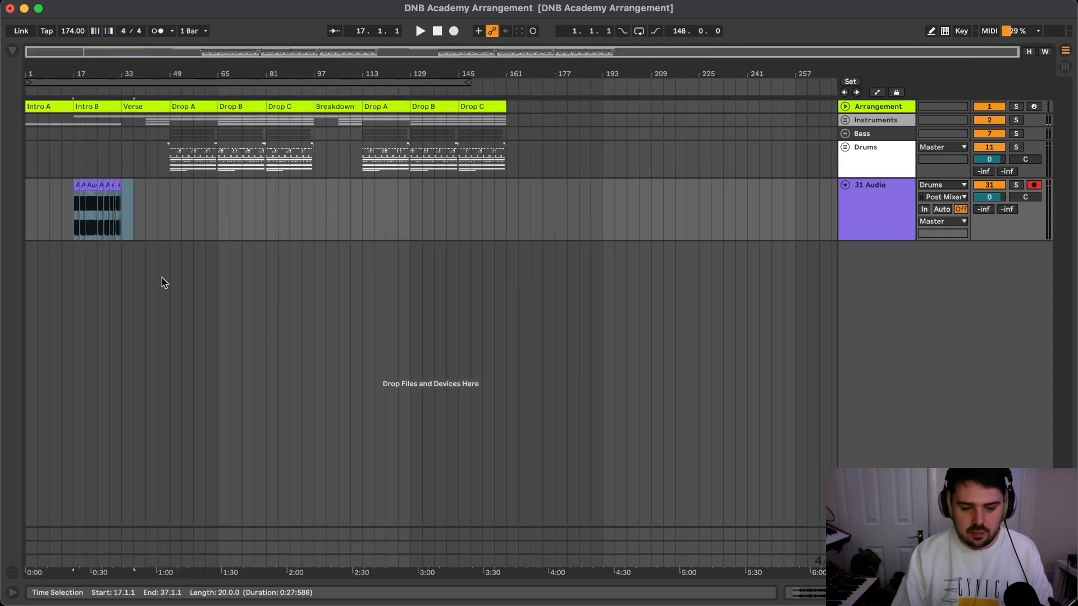
# - Briefly show the 31 Audio device chain, hide it again, and select the drum clips across bars 17–33
pyautogui.hotkey('shift', 'Tab')
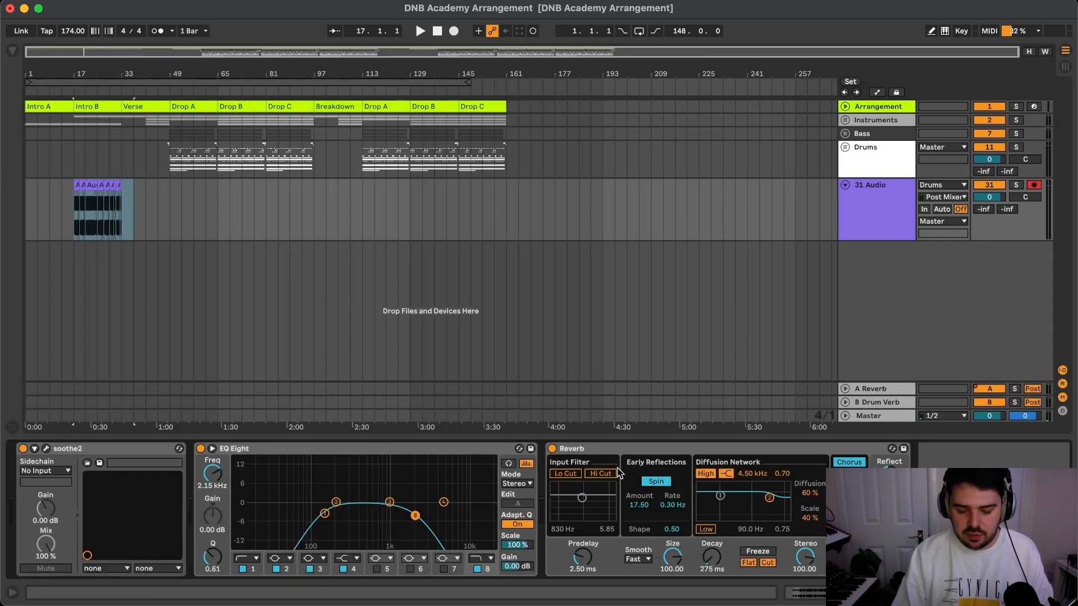
pyautogui.click(1065, 592)
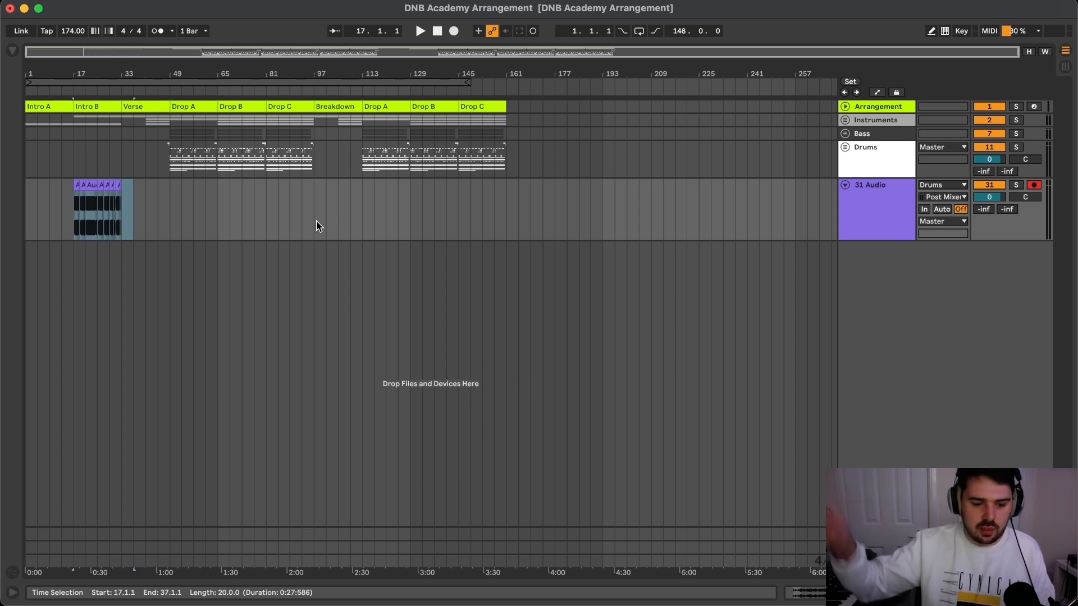
pyautogui.click(89, 199)
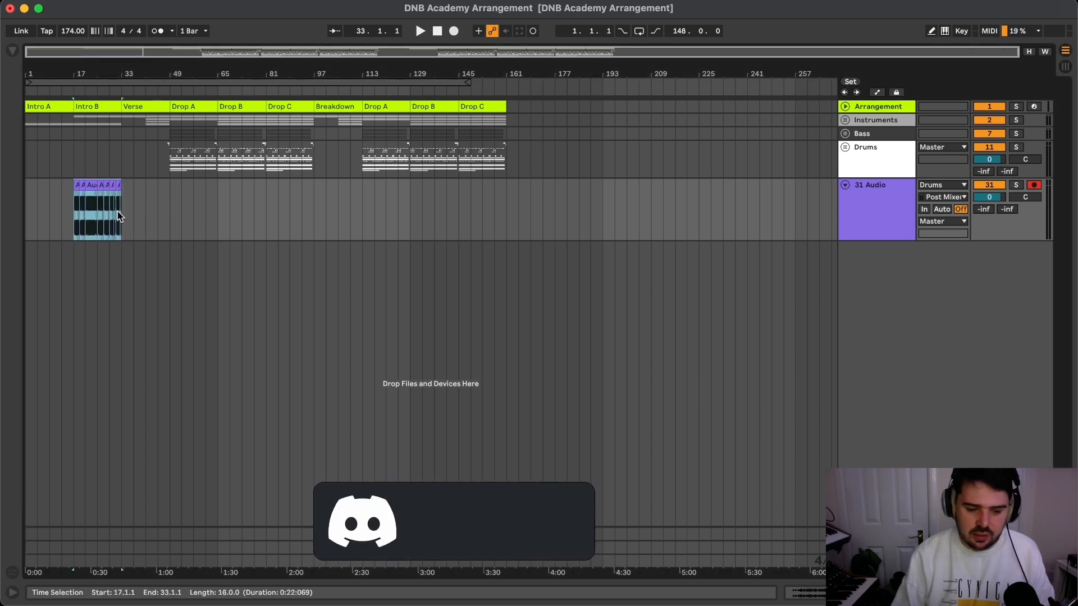